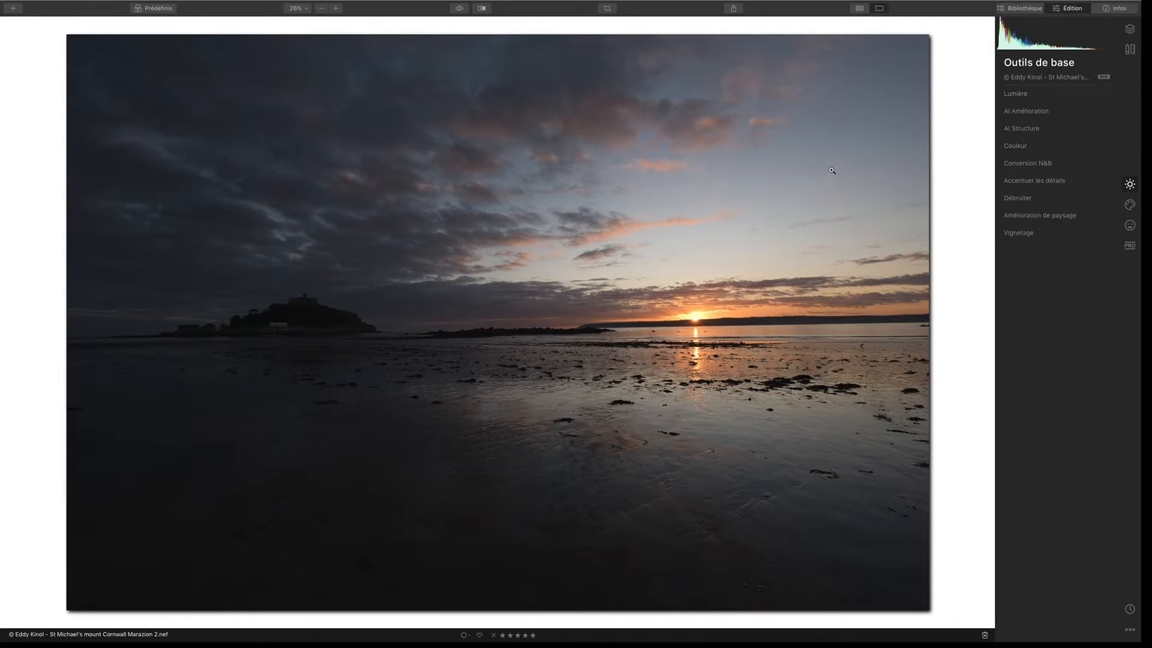
# Step: Enable automatic distortion correction, chromatic aberration removal and fringe removal in the lens and geometry corrections
pyautogui.click(1130, 49)
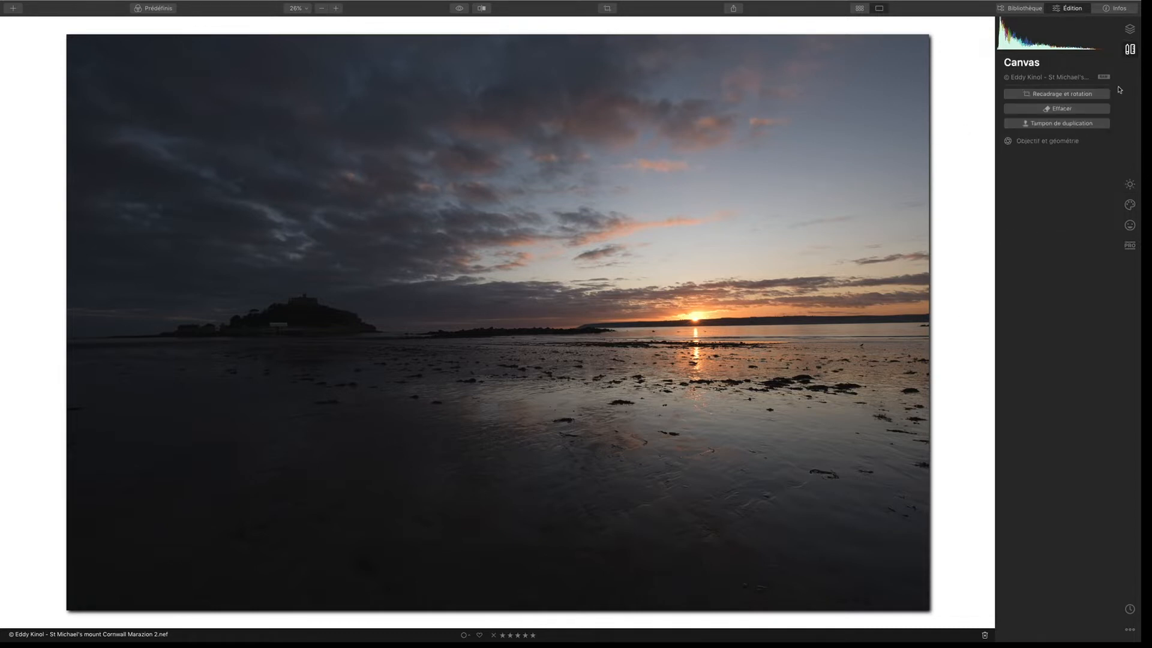
pyautogui.click(1049, 141)
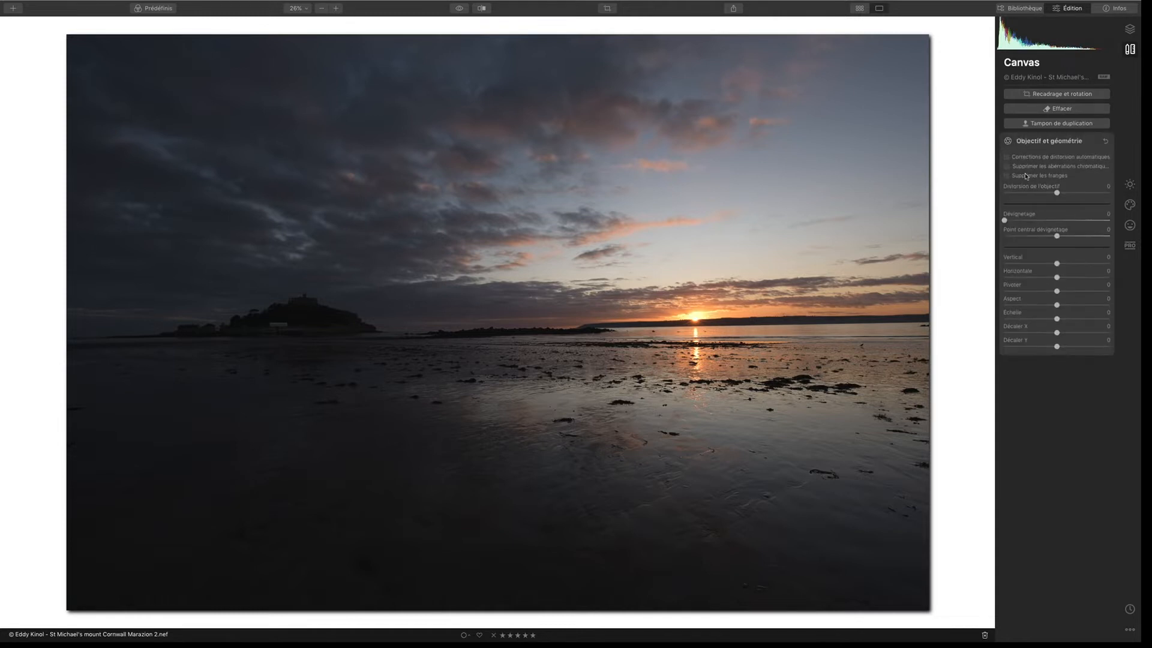
pyautogui.click(1016, 157)
pyautogui.click(1018, 166)
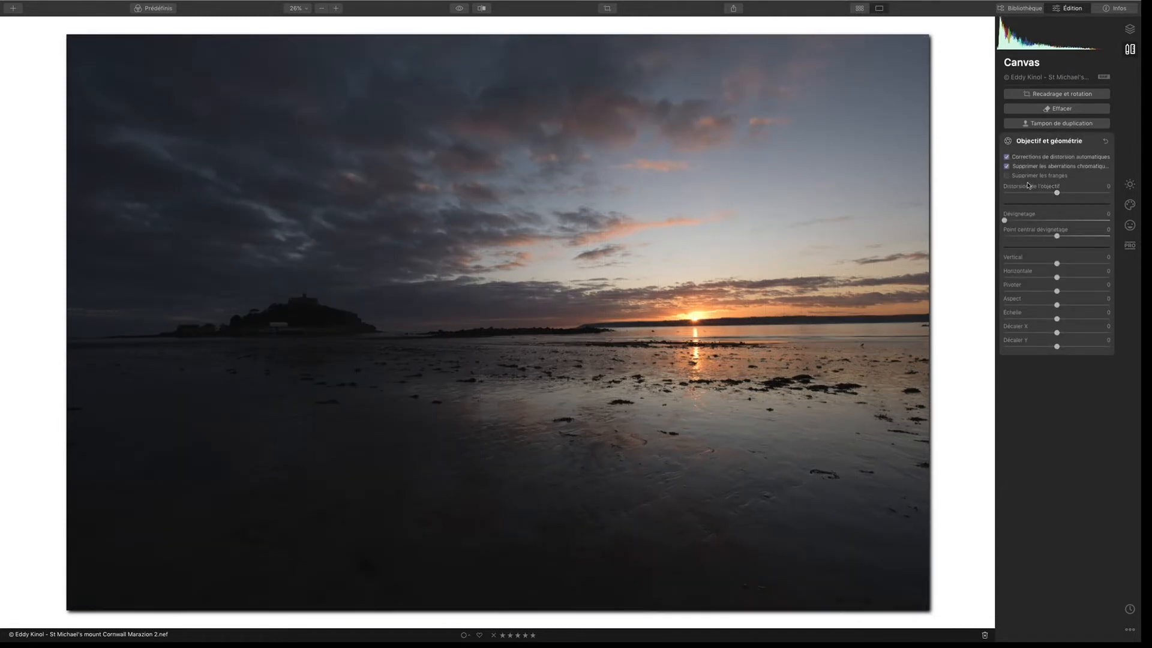
pyautogui.click(1014, 176)
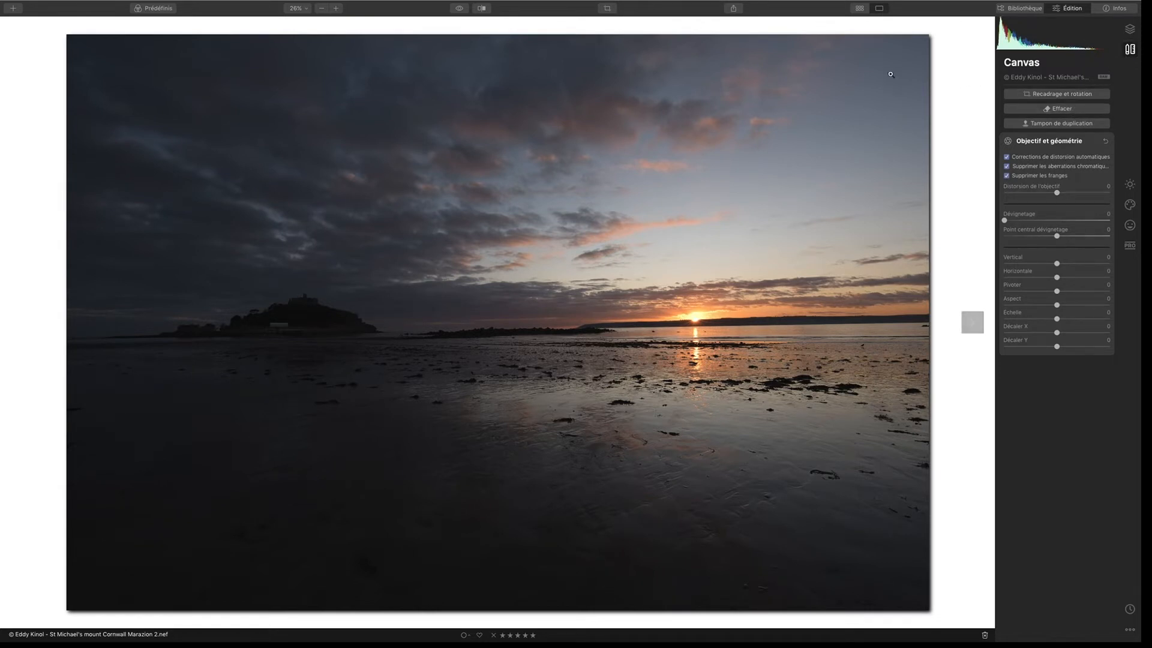
# Step: Straighten the horizon by rotating the photo 0.73° in the crop tool, and apply the crop
pyautogui.click(607, 8)
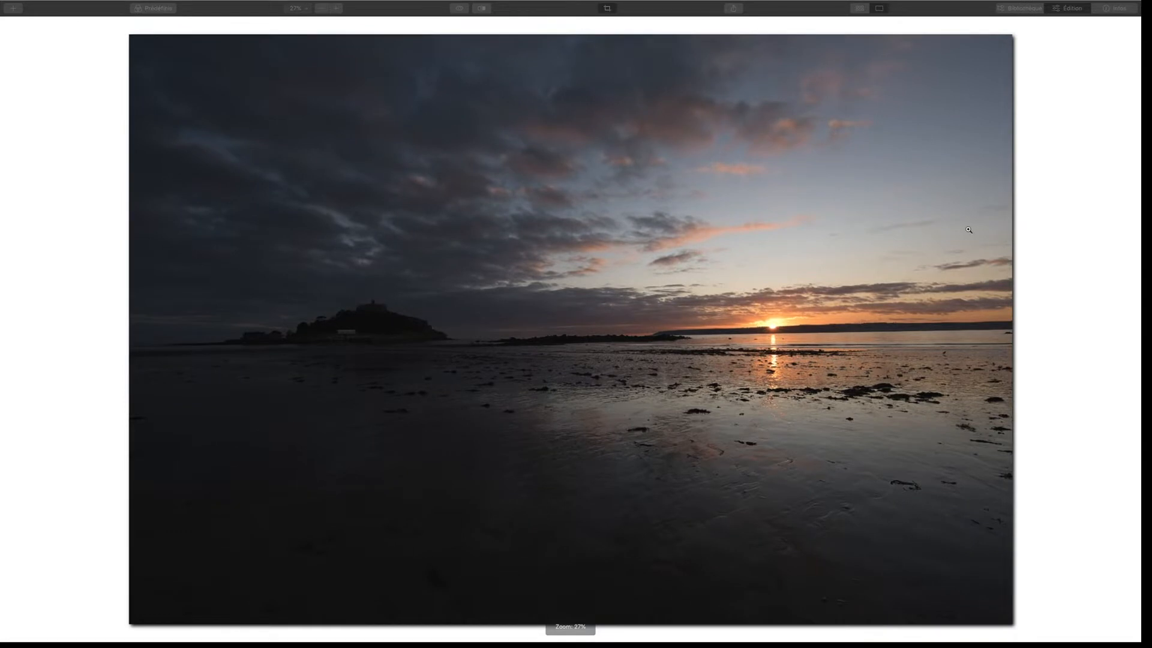
pyautogui.moveTo(1027, 328); pyautogui.dragTo(1027, 340)
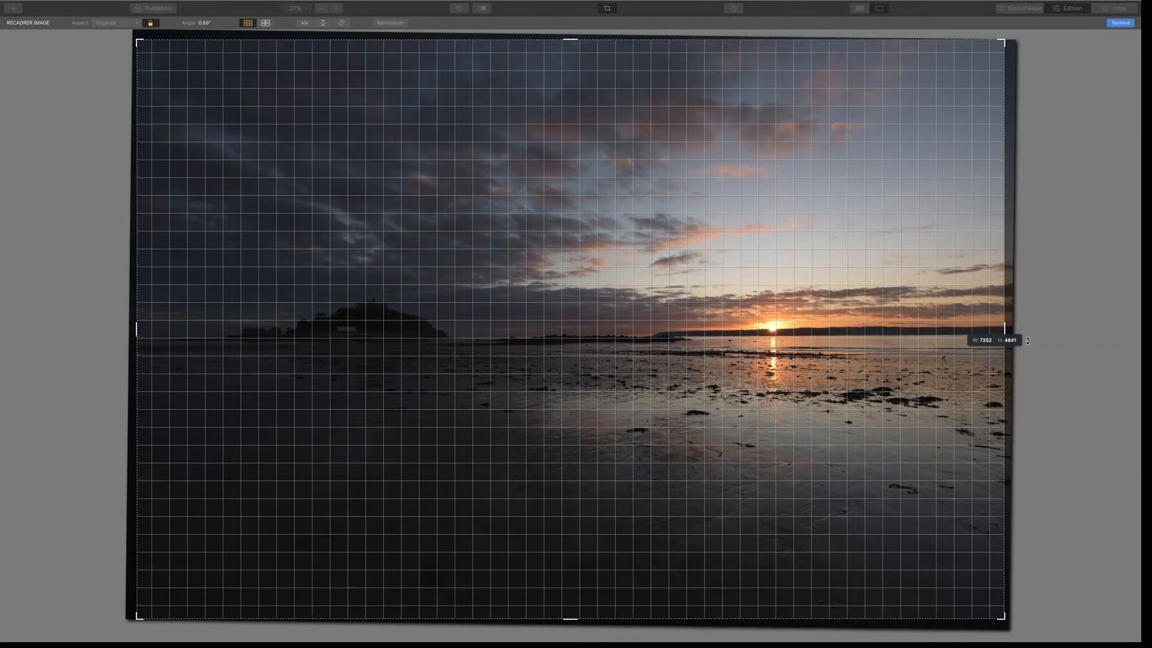
pyautogui.moveTo(1027, 341); pyautogui.dragTo(1027, 344)
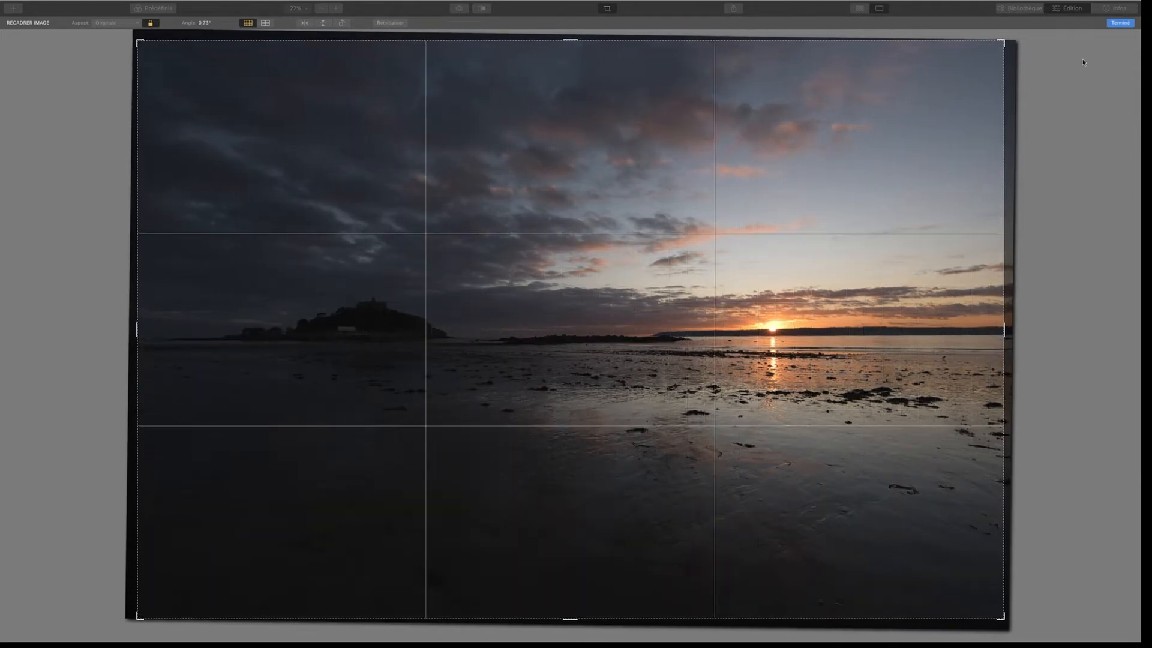
pyautogui.click(1120, 22)
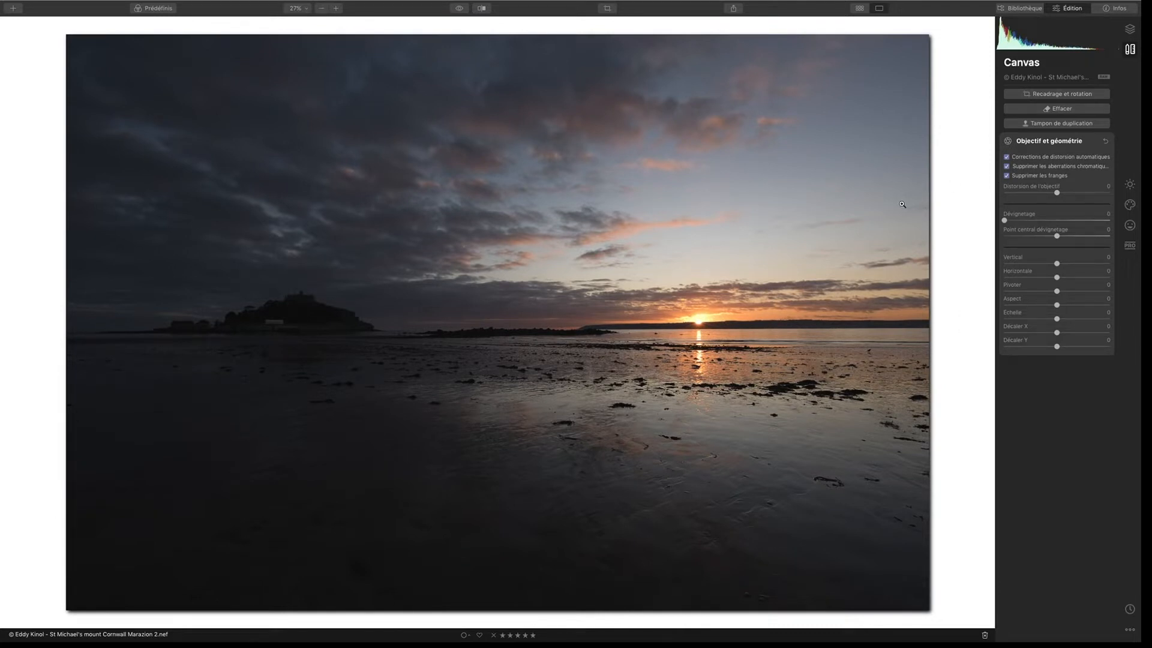
# Step: Change the photo's light profile to Camera Flat in the advanced light settings
pyautogui.click(1130, 29)
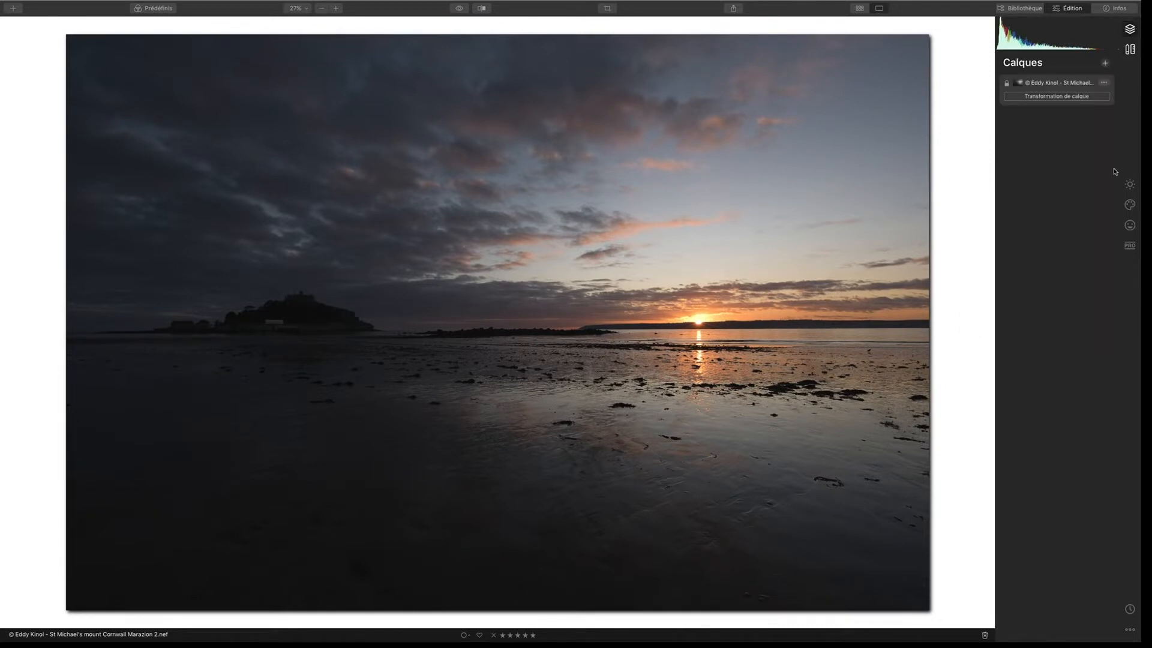
pyautogui.click(1129, 184)
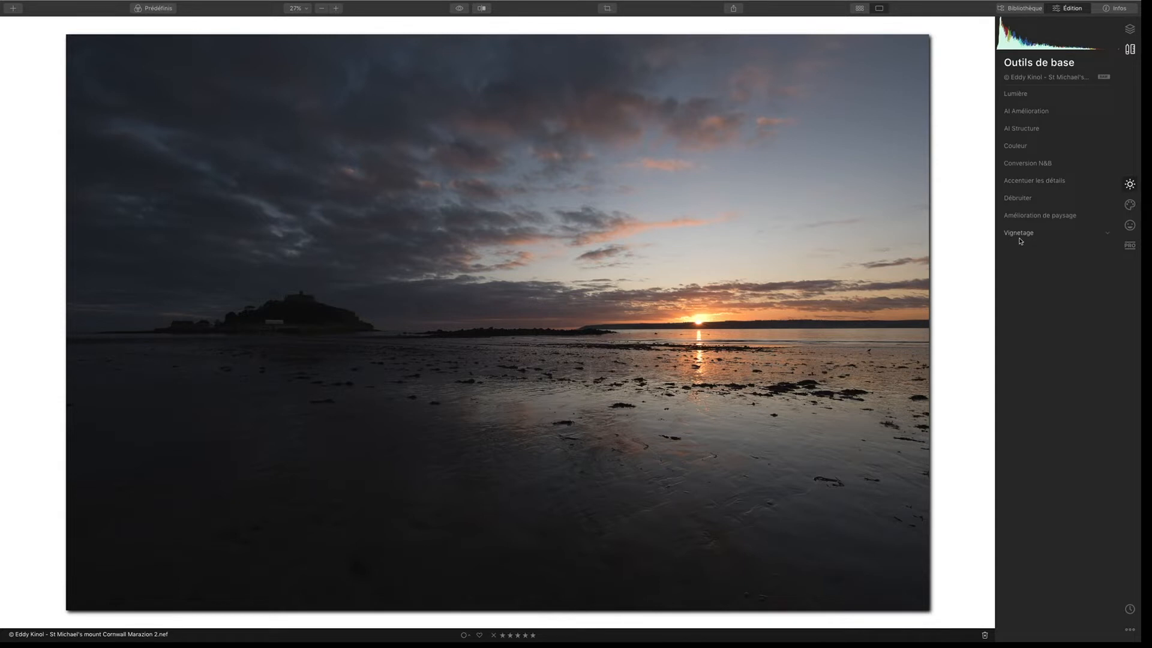
pyautogui.click(1026, 94)
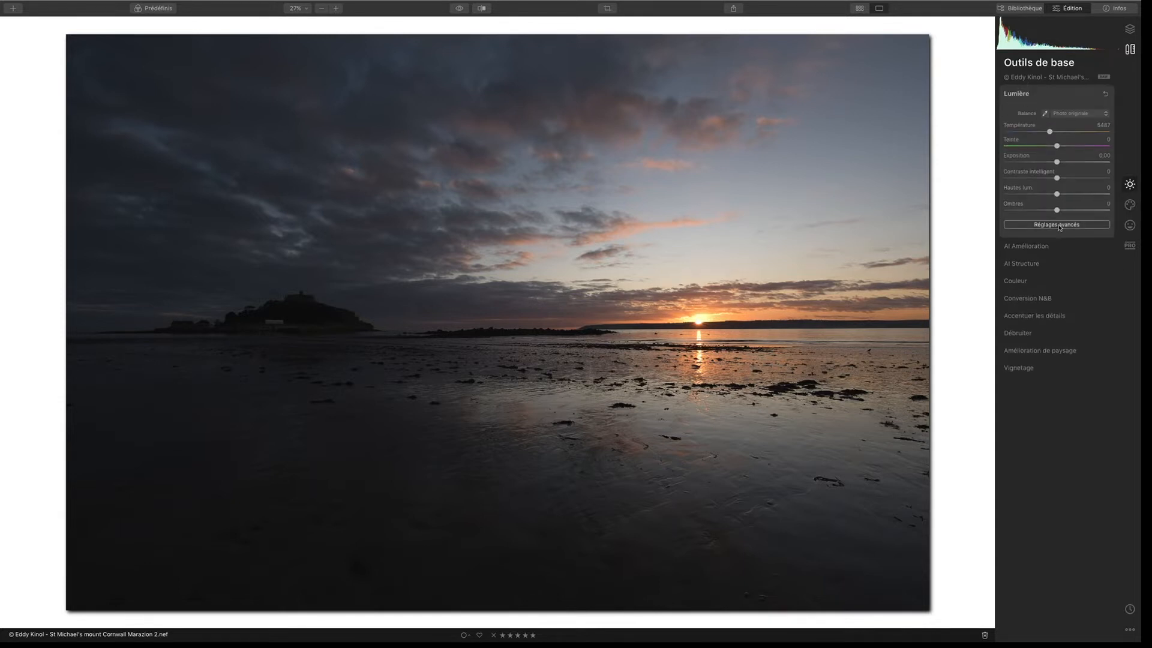
pyautogui.click(1059, 226)
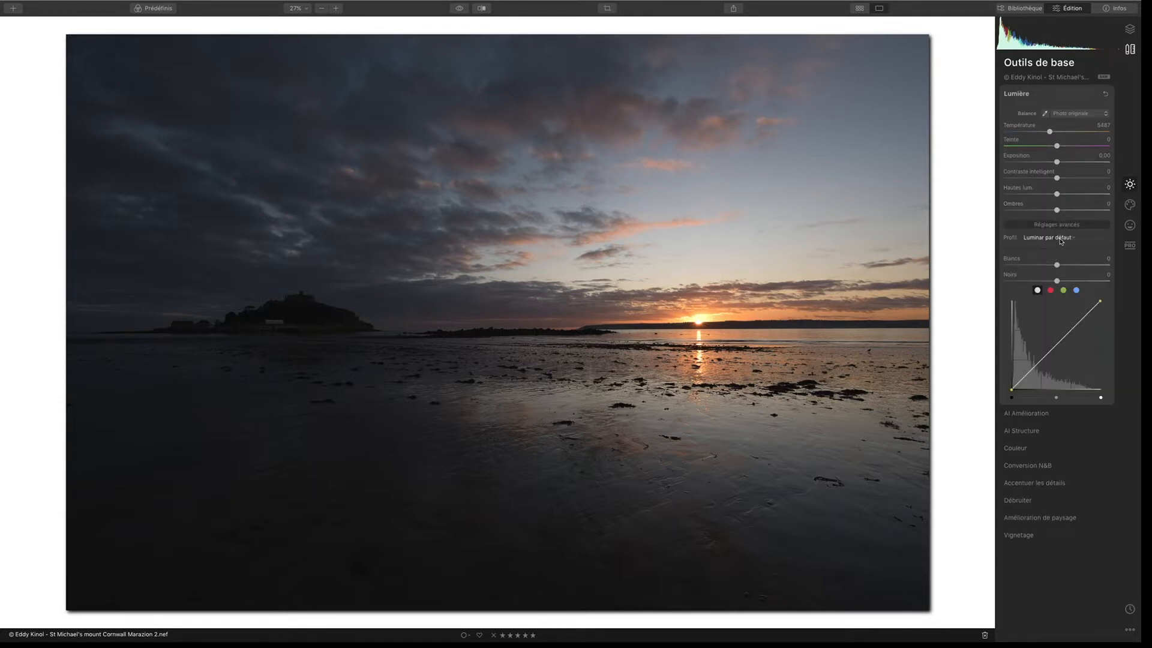
pyautogui.click(1060, 238)
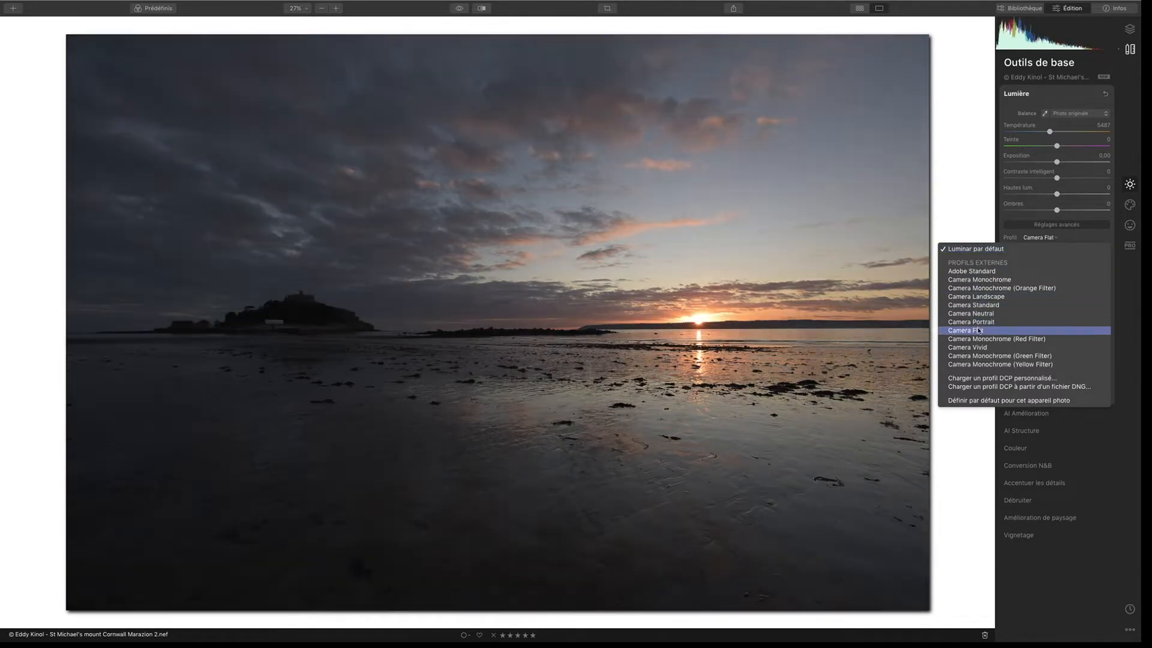
pyautogui.click(978, 330)
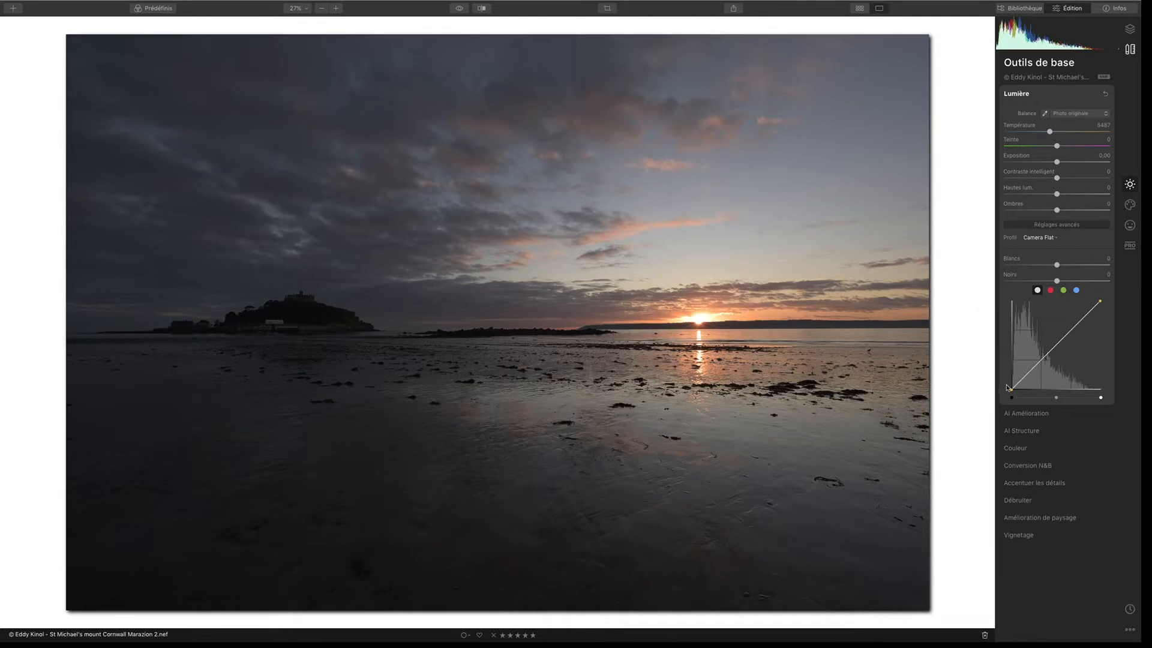
# Step: Blow the photo out to white with the tone curve, sample a neutral white balance from it, and restore the straight curve
pyautogui.moveTo(1009, 387); pyautogui.dragTo(967, 275)
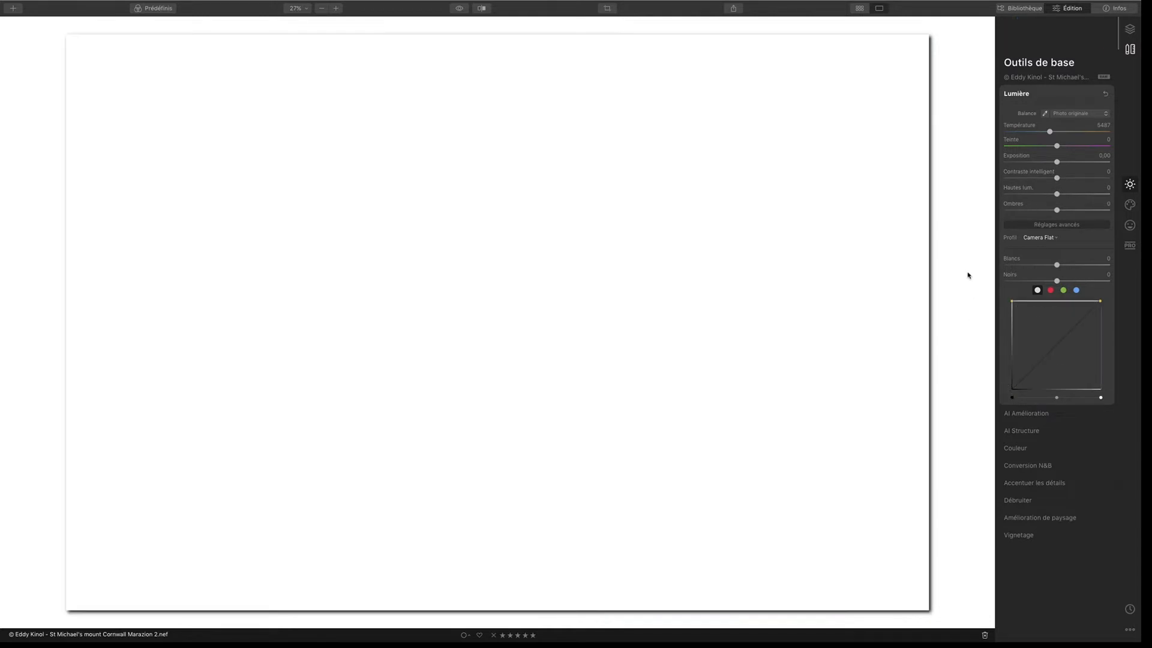
pyautogui.click(1044, 113)
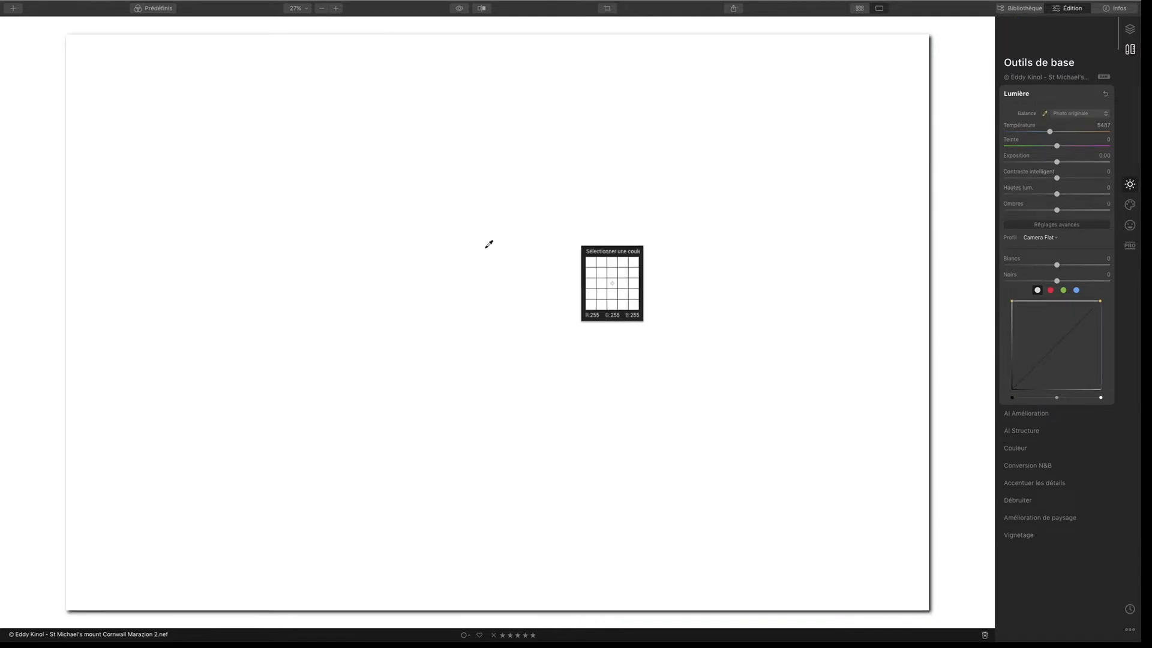
pyautogui.click(503, 240)
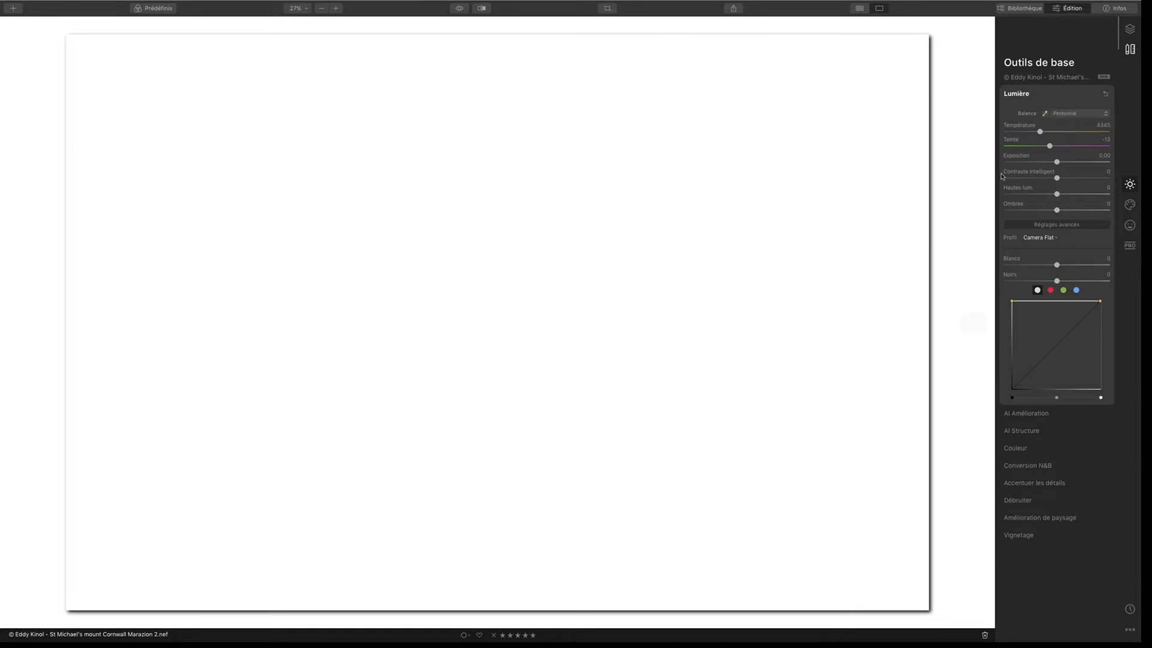
pyautogui.moveTo(1013, 301); pyautogui.dragTo(996, 398)
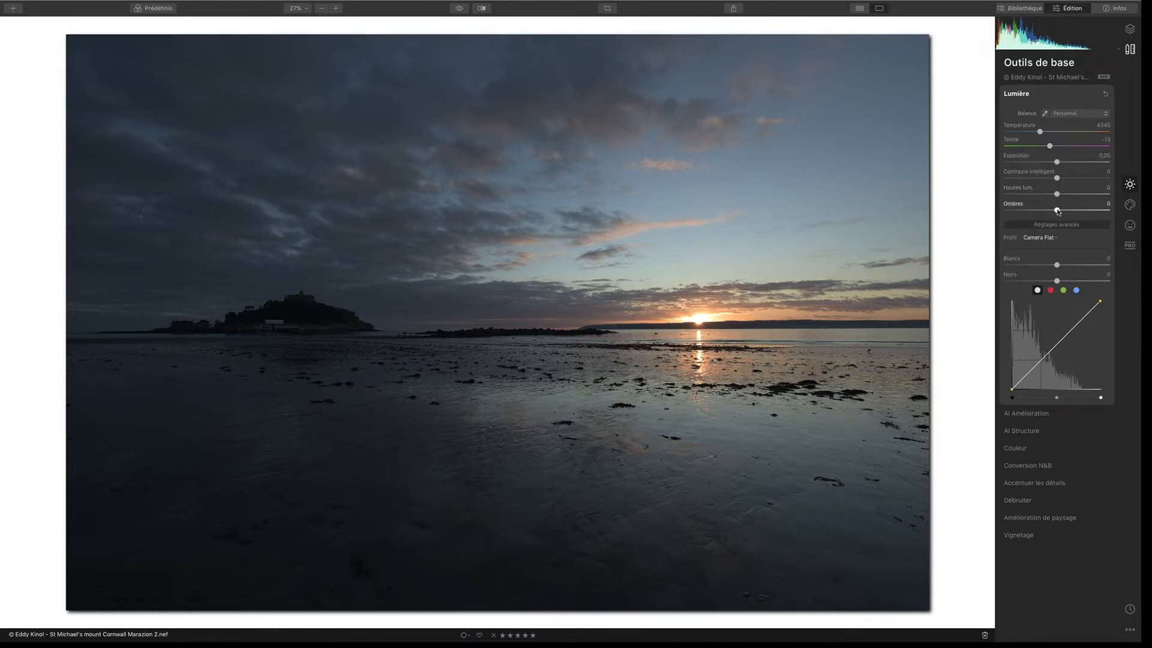
# Step: Set shadows to 32, highlights to -18, whites to 29, blacks to 6, smart contrast to 31 and exposure to 0.43
pyautogui.moveTo(1057, 210); pyautogui.dragTo(1074, 210)
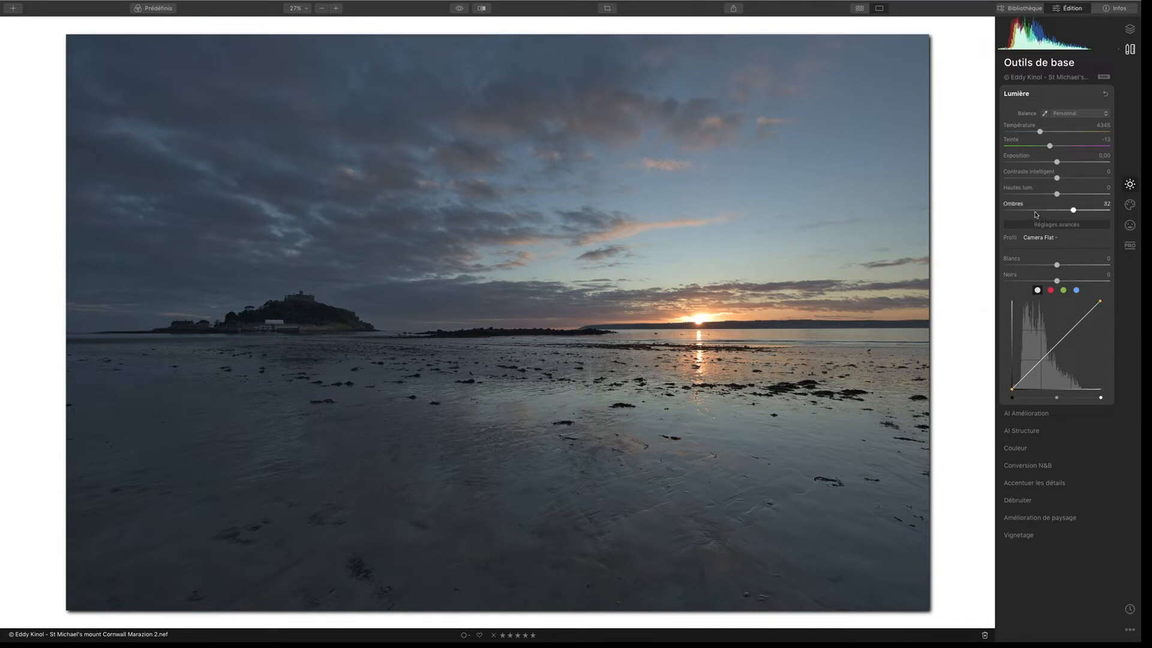
pyautogui.moveTo(1057, 195); pyautogui.dragTo(1047, 195)
pyautogui.moveTo(1056, 267); pyautogui.dragTo(1069, 267)
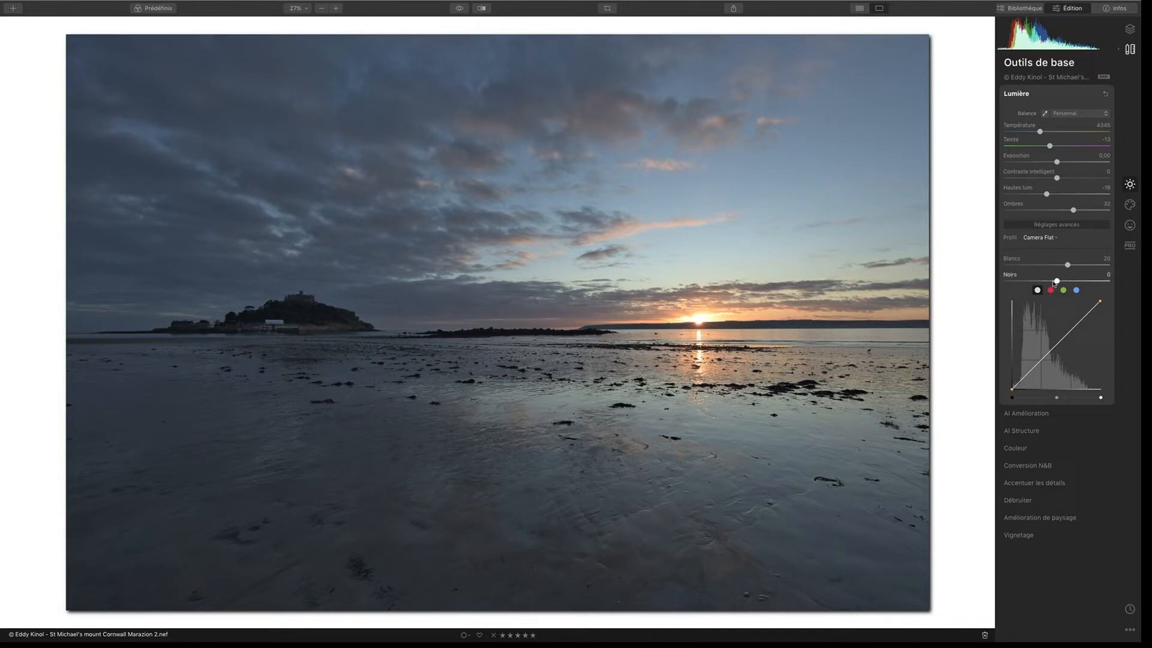
pyautogui.moveTo(1067, 265)
pyautogui.mouseDown()
pyautogui.moveTo(1044, 281)
pyautogui.moveTo(1060, 281)
pyautogui.mouseUp()
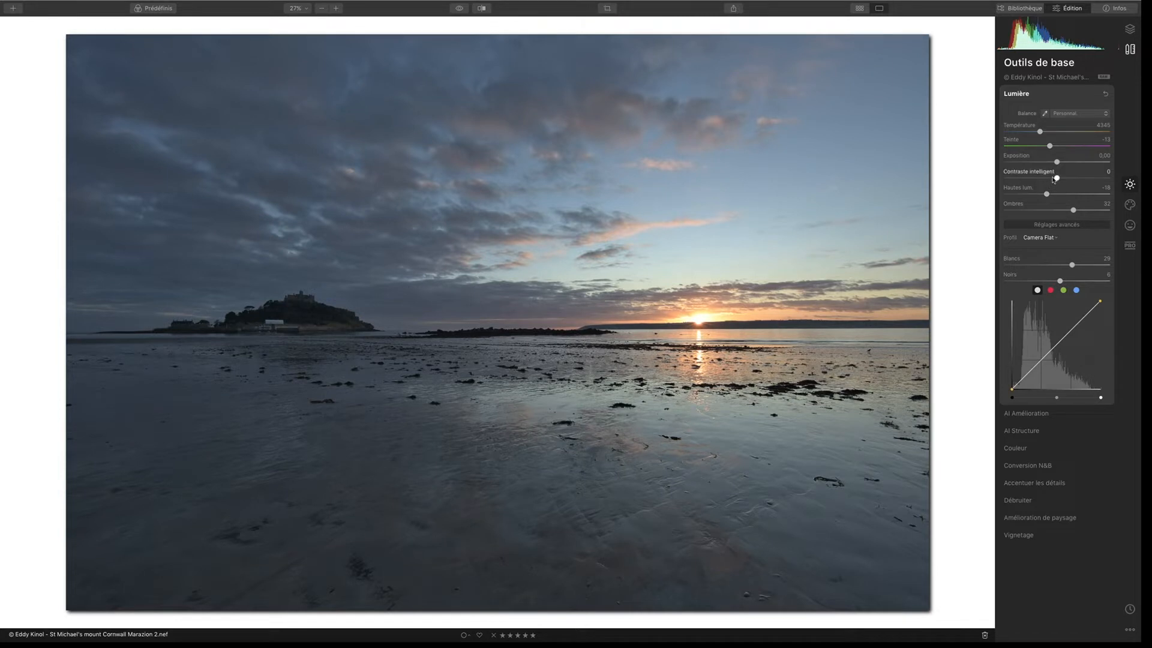
pyautogui.moveTo(1057, 178); pyautogui.dragTo(1074, 178)
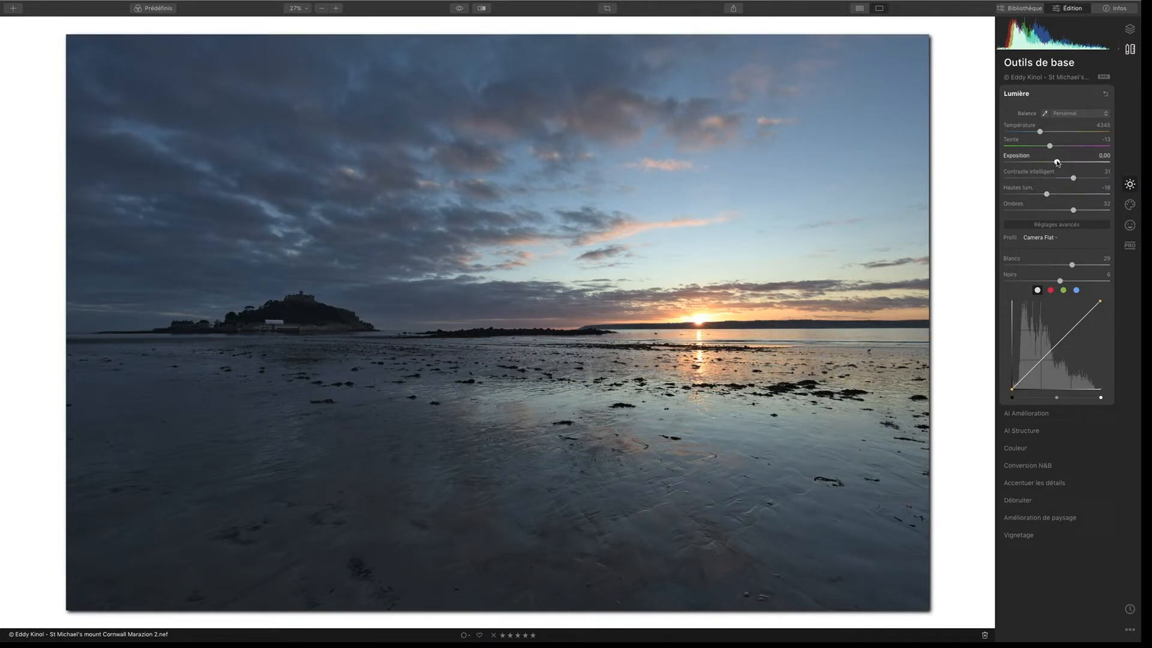
pyautogui.moveTo(1057, 162); pyautogui.dragTo(1062, 163)
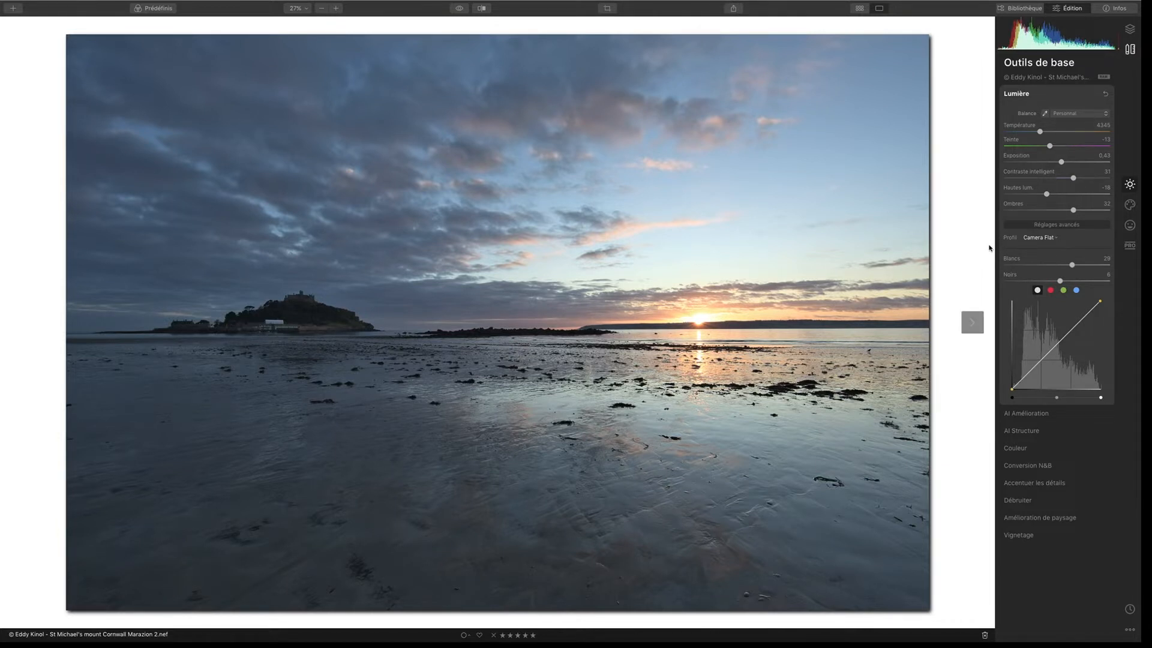
# Step: Compare the light adjustments with the original photo by repeatedly switching between the before and after views
pyautogui.click(459, 9)
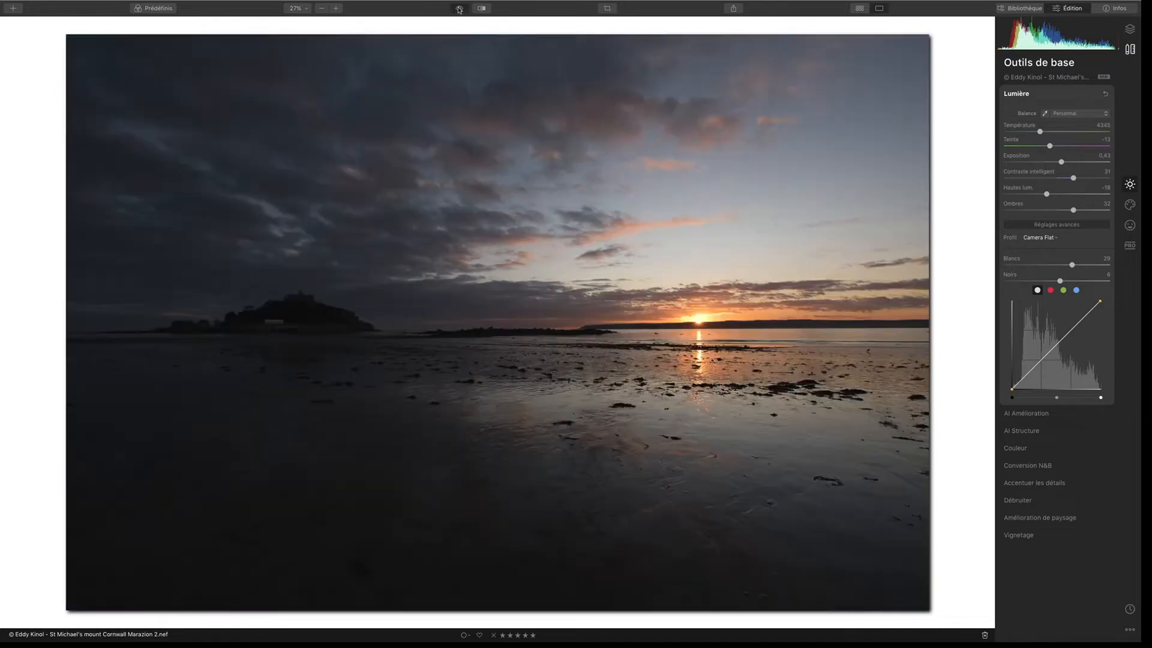
pyautogui.click(459, 9)
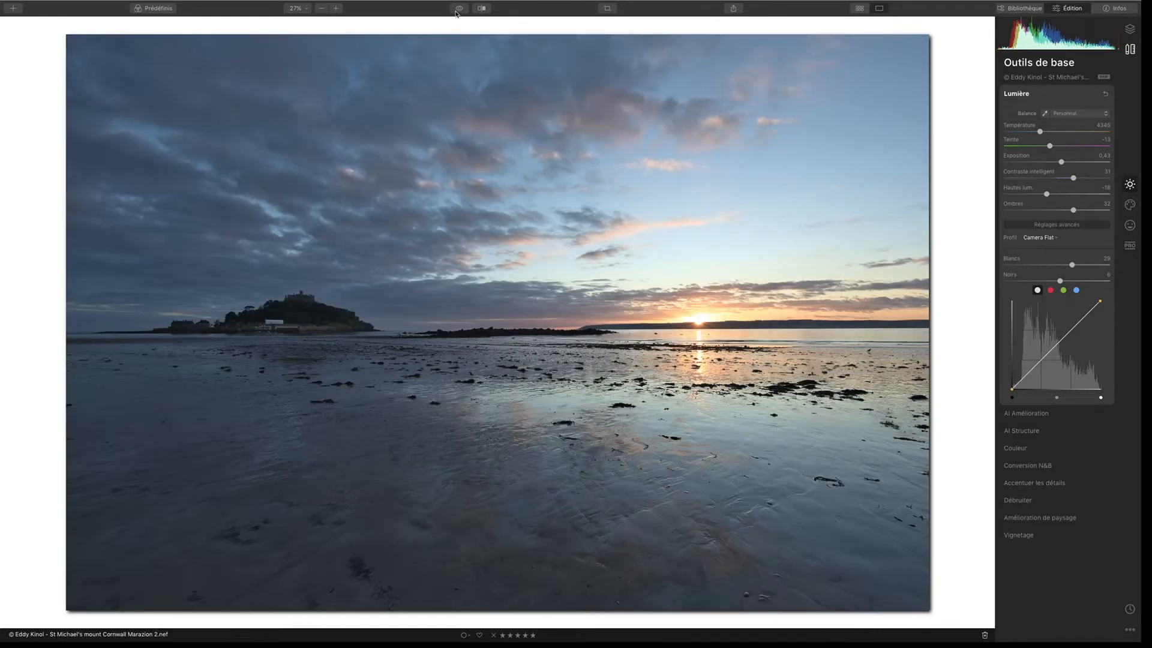
pyautogui.click(457, 11)
pyautogui.click(457, 10)
pyautogui.click(459, 9)
pyautogui.click(459, 10)
pyautogui.click(460, 9)
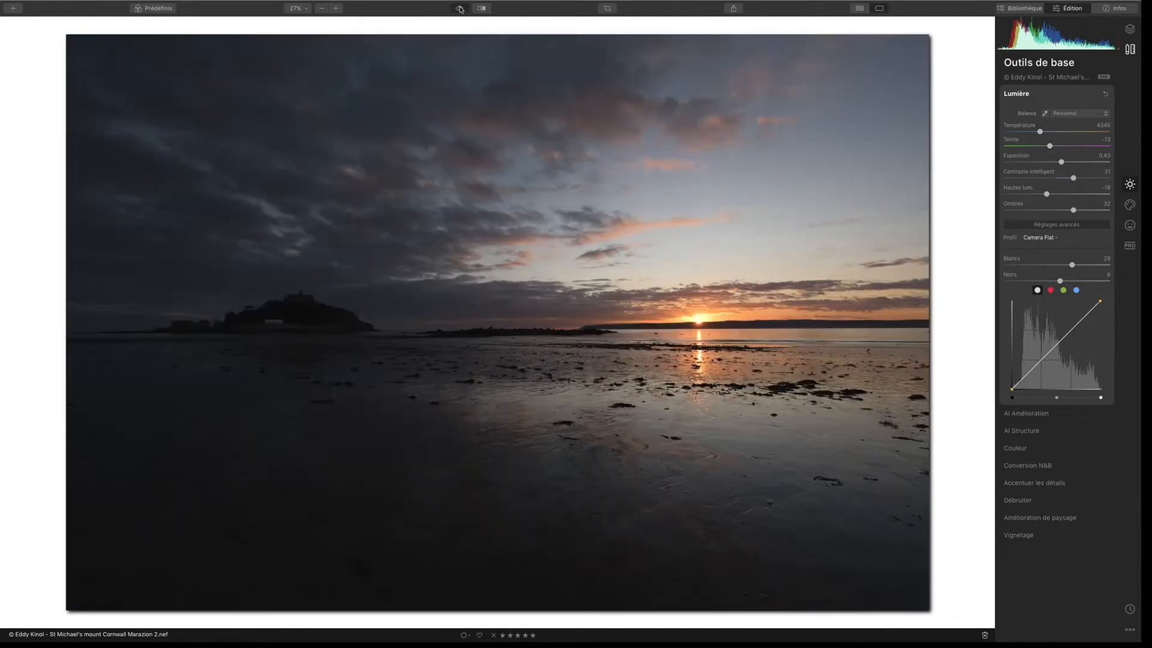
pyautogui.click(460, 9)
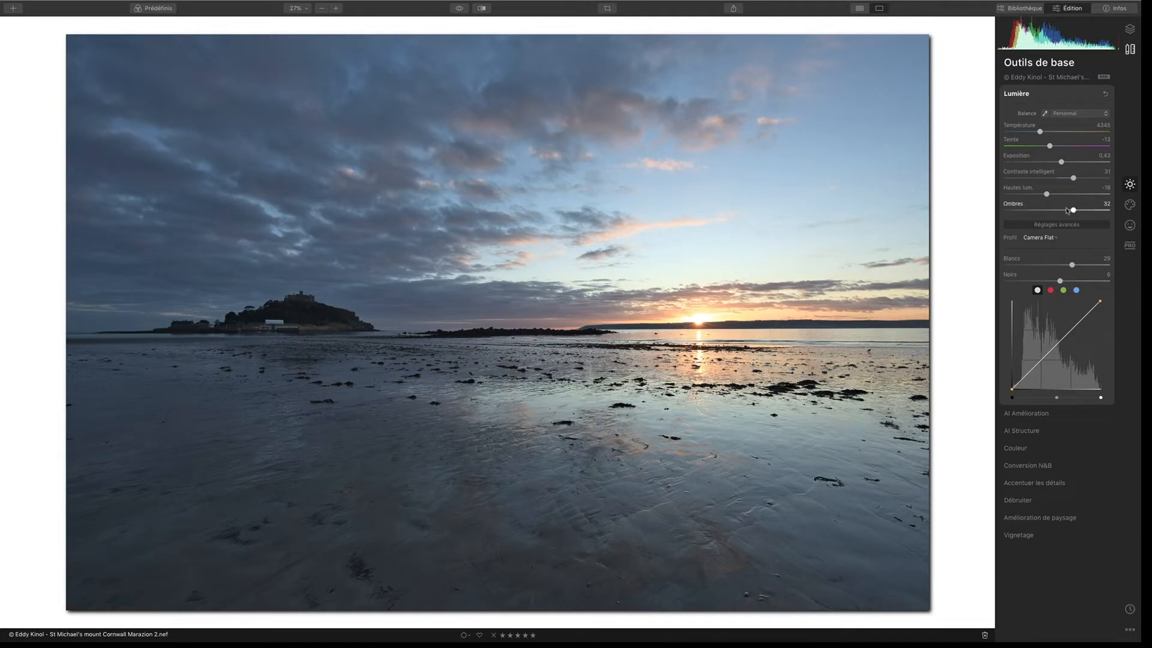
# Step: Warm the white balance by setting the temperature to 6009 and the tint to 5
pyautogui.moveTo(1039, 131); pyautogui.dragTo(1060, 146)
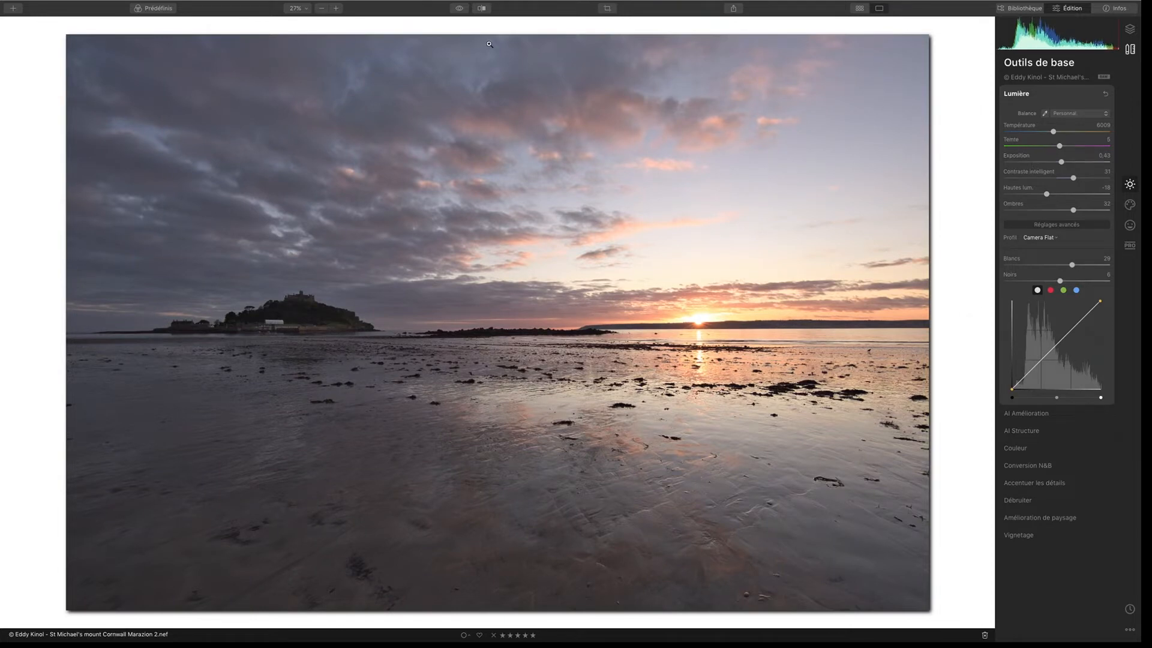
pyautogui.click(461, 10)
# Step: Set haze reduction to 46 and golden hour to 39 in the landscape enhancement
pyautogui.click(1047, 517)
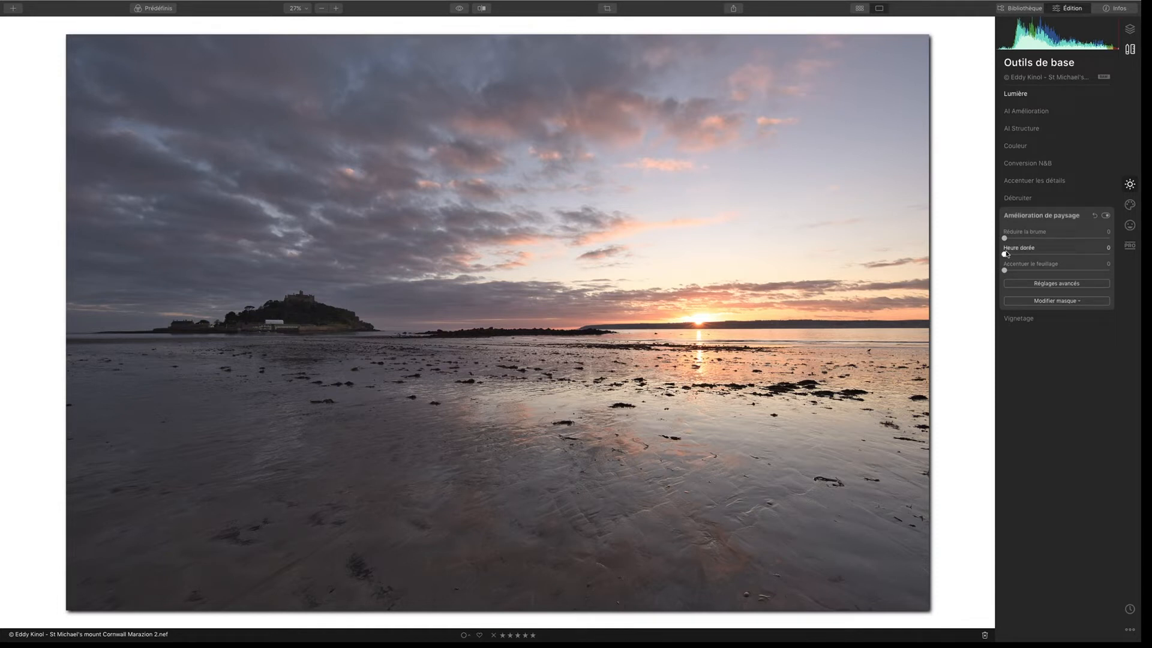
pyautogui.moveTo(1008, 254); pyautogui.dragTo(1039, 254)
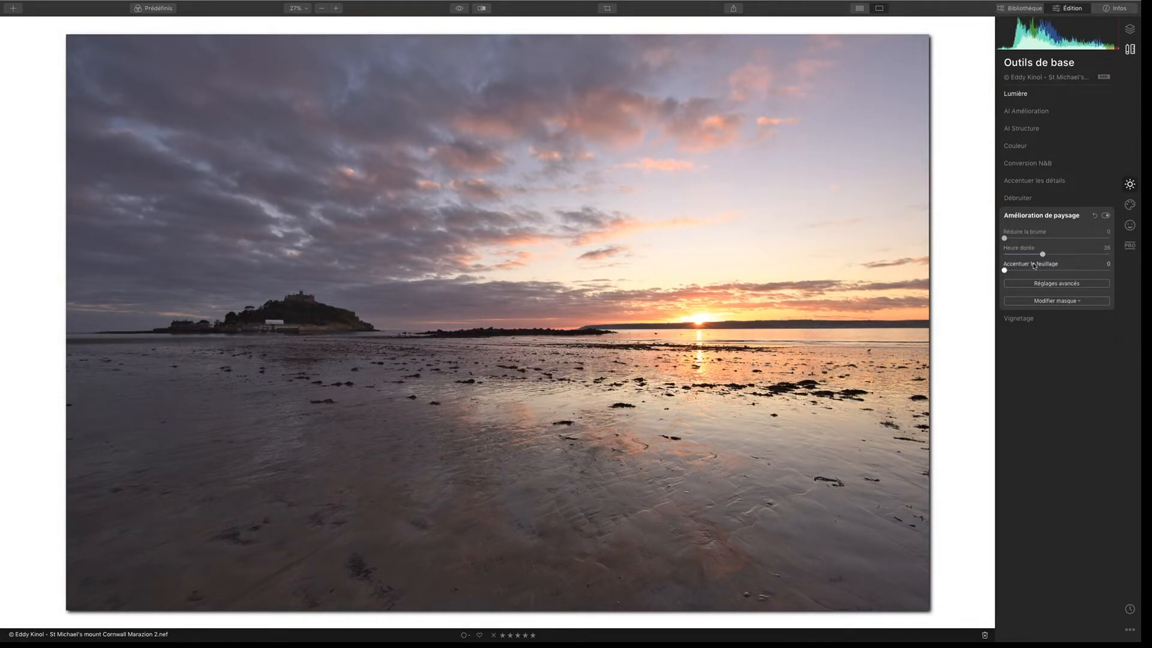
pyautogui.moveTo(1042, 254)
pyautogui.mouseDown()
pyautogui.moveTo(1010, 255)
pyautogui.moveTo(1050, 255)
pyautogui.mouseUp()
pyautogui.moveTo(1004, 238); pyautogui.dragTo(1046, 255)
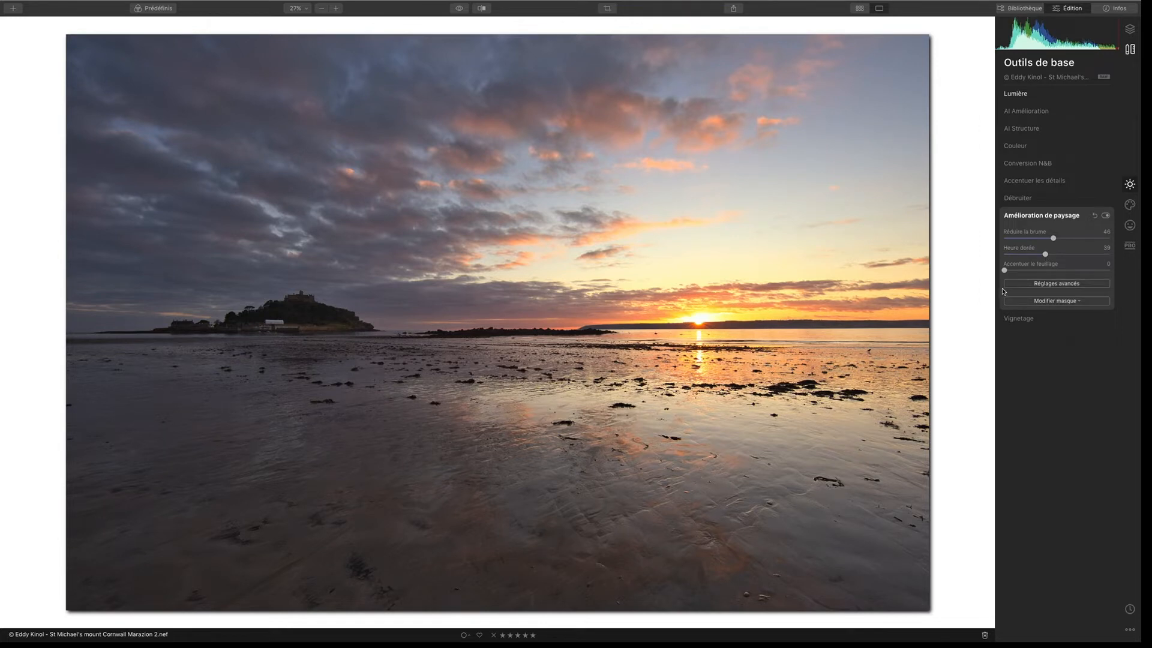
# Step: Compare the landscape enhancement with the original photo and reduce the golden hour amount
pyautogui.click(458, 9)
pyautogui.click(460, 9)
pyautogui.click(460, 10)
pyautogui.click(461, 11)
pyautogui.moveTo(1045, 257)
pyautogui.mouseDown()
pyautogui.moveTo(1003, 258)
pyautogui.moveTo(1026, 254)
pyautogui.mouseUp()
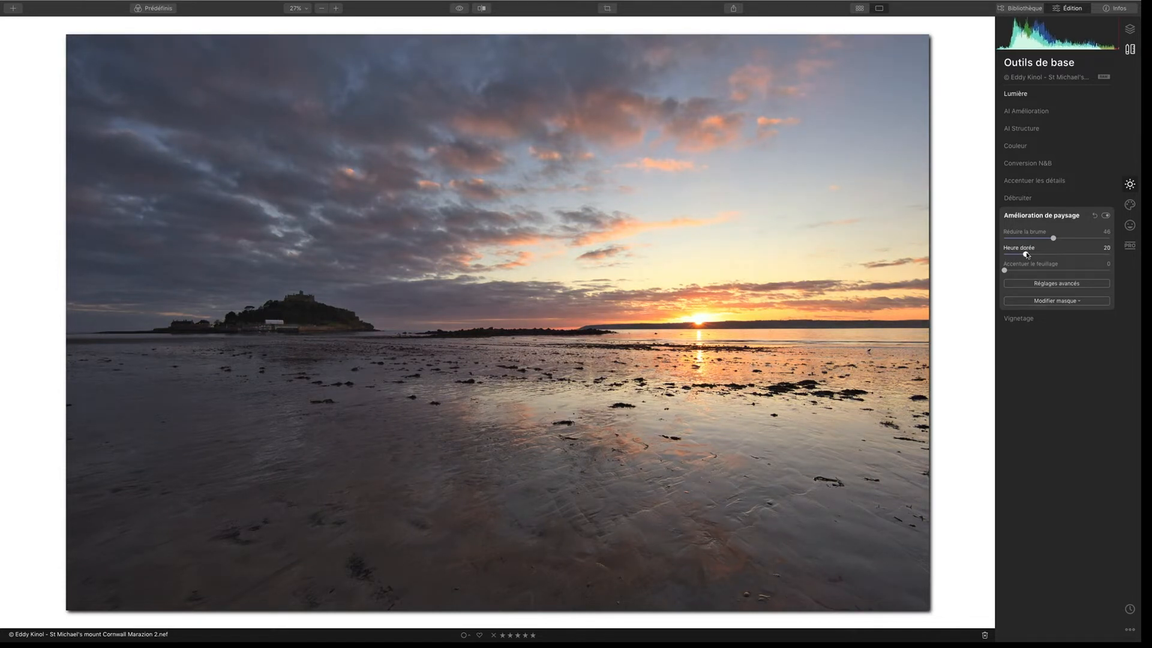
# Step: Shape the tone curve with two points, pulling the brighter tones below the diagonal and lifting the shadows back, and check the original photo
pyautogui.click(1026, 113)
pyautogui.click(1015, 96)
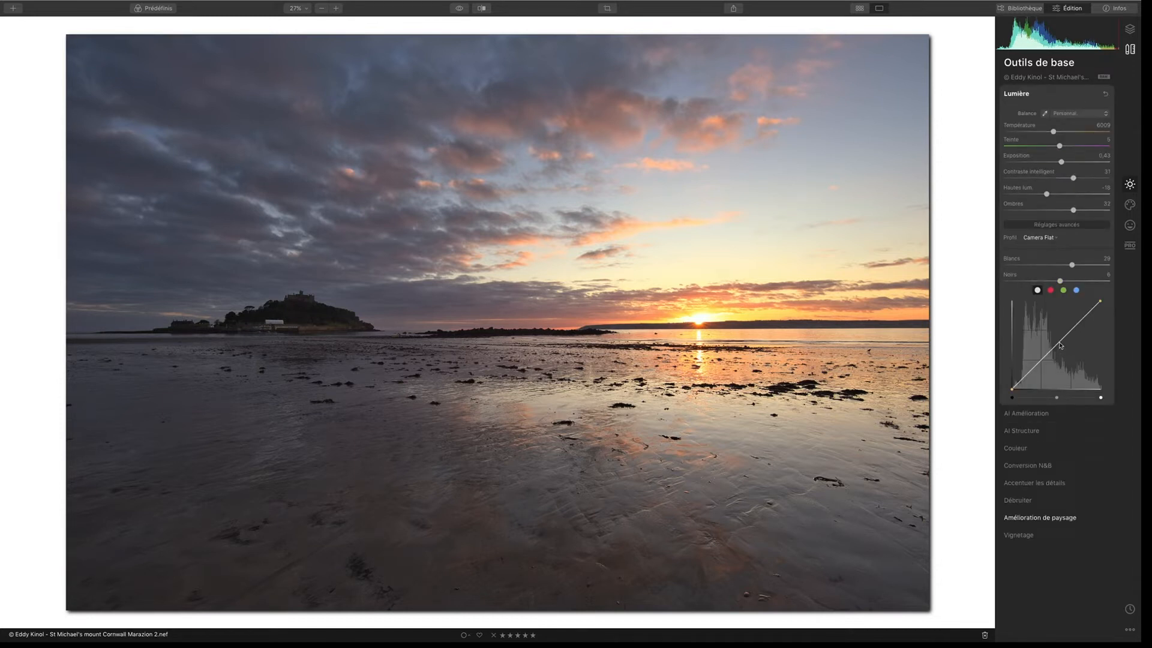
pyautogui.moveTo(1060, 345); pyautogui.dragTo(1083, 325)
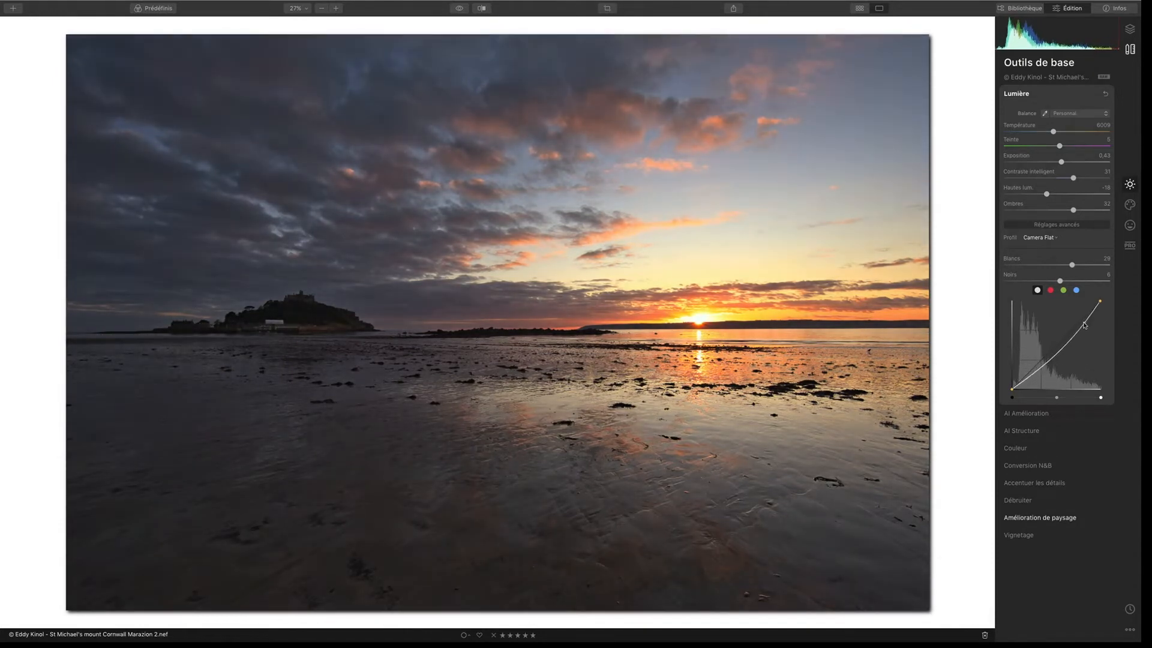
pyautogui.moveTo(1044, 364)
pyautogui.mouseDown()
pyautogui.moveTo(1048, 349)
pyautogui.moveTo(1042, 367)
pyautogui.mouseUp()
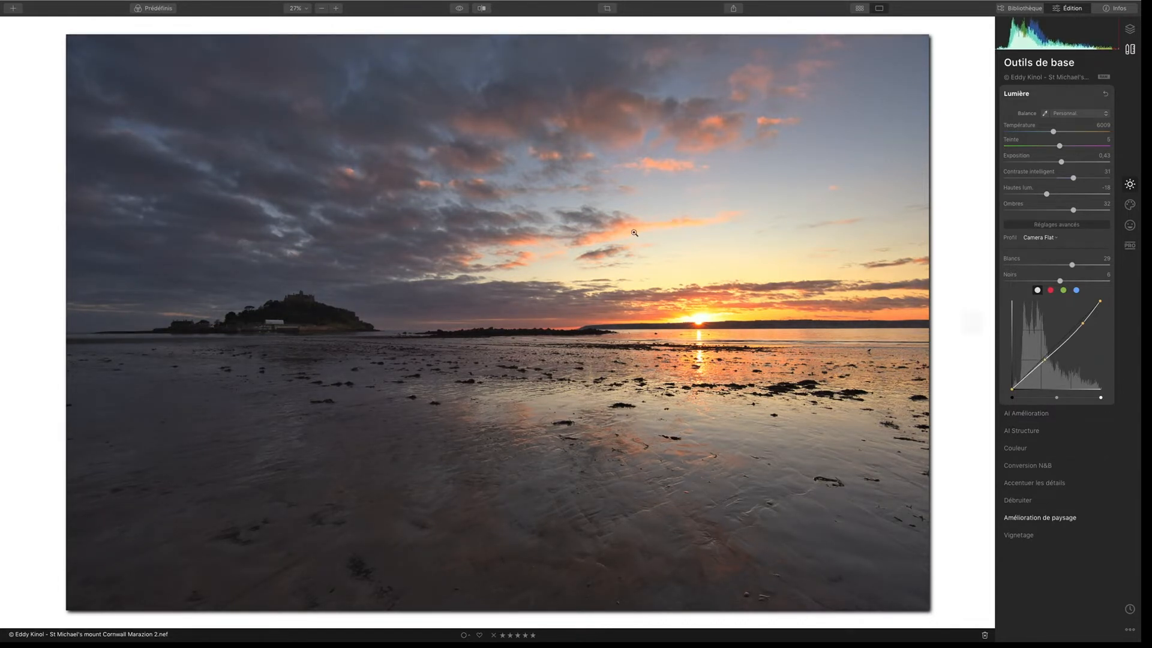
pyautogui.click(459, 9)
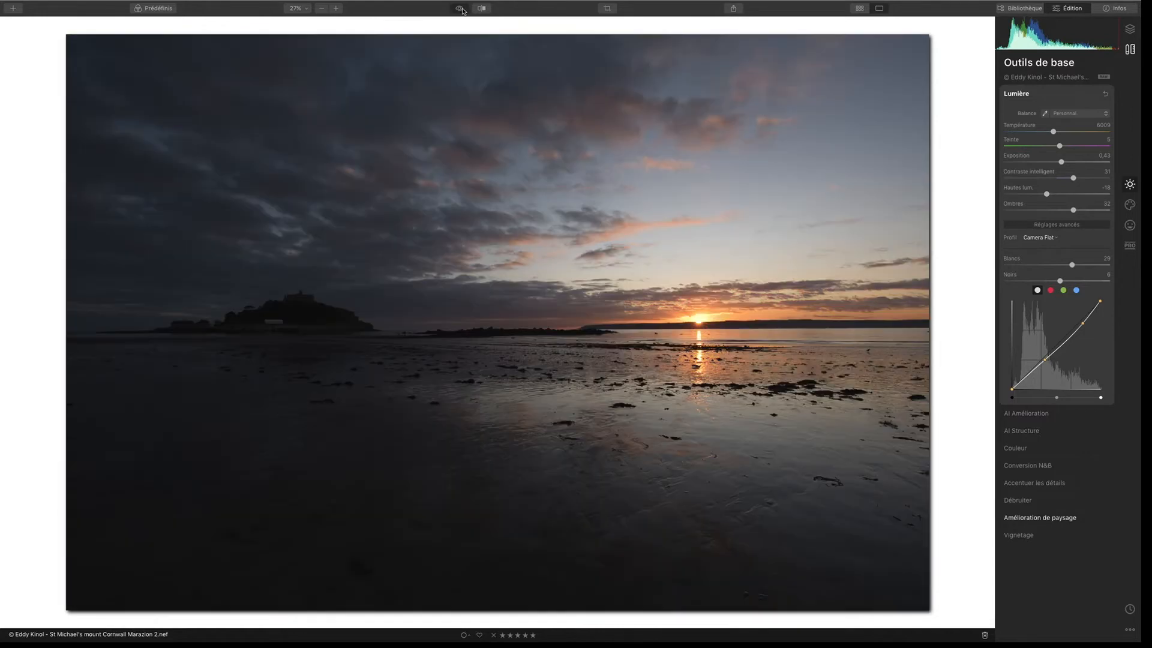
# Step: Check the original photo, then set exposure to 0.00, smart contrast to 11, highlights to -35 and whites to 12
pyautogui.click(460, 10)
pyautogui.click(459, 9)
pyautogui.click(460, 10)
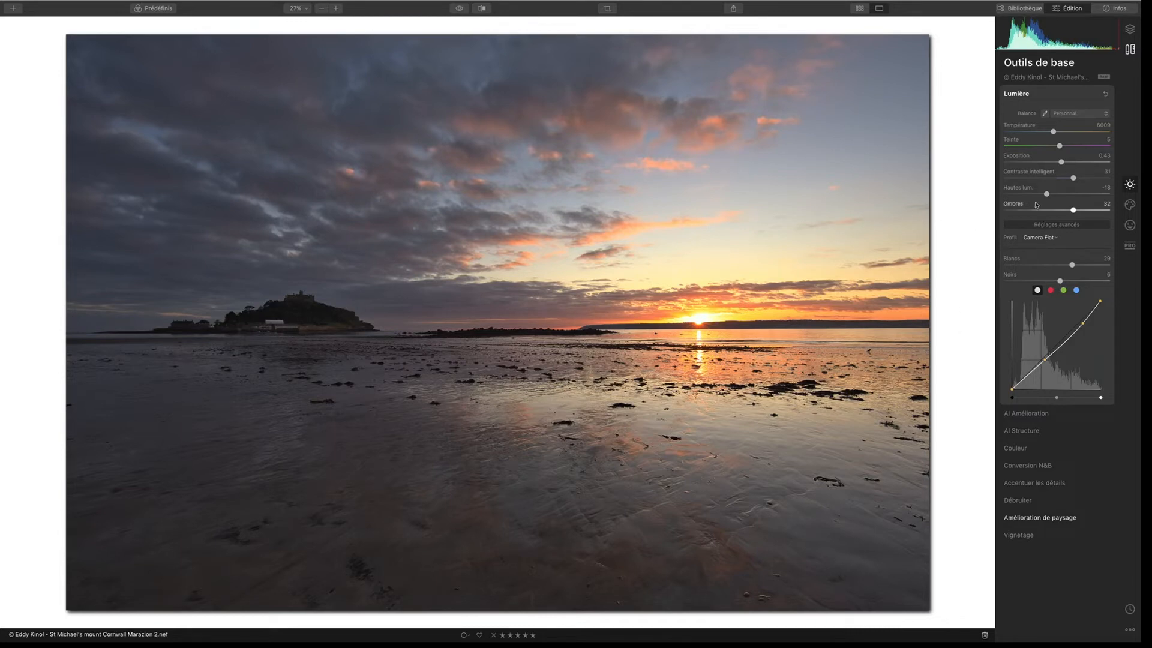
pyautogui.moveTo(1061, 163); pyautogui.dragTo(1057, 162)
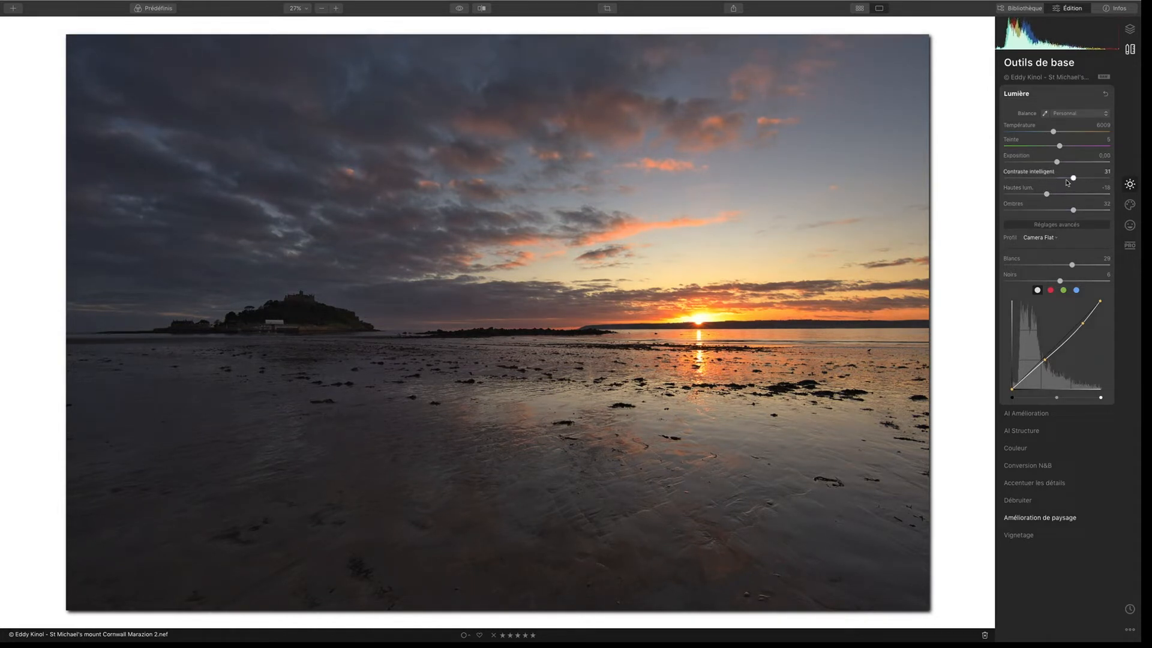
pyautogui.moveTo(1073, 178); pyautogui.dragTo(1037, 195)
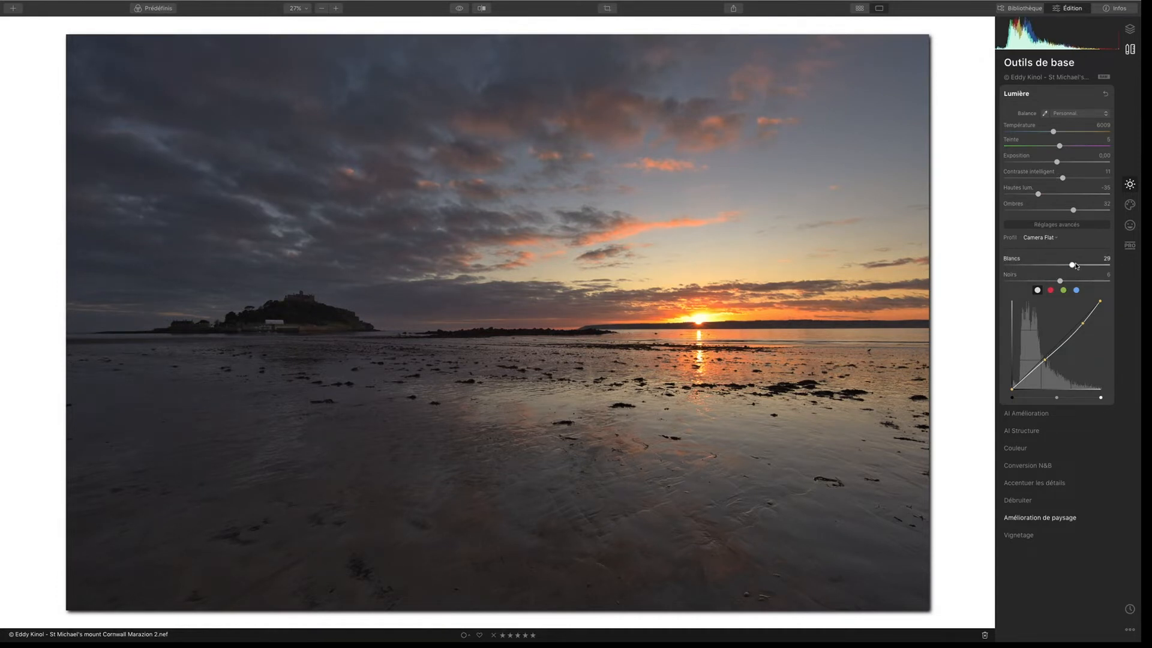
pyautogui.moveTo(1075, 267); pyautogui.dragTo(1071, 266)
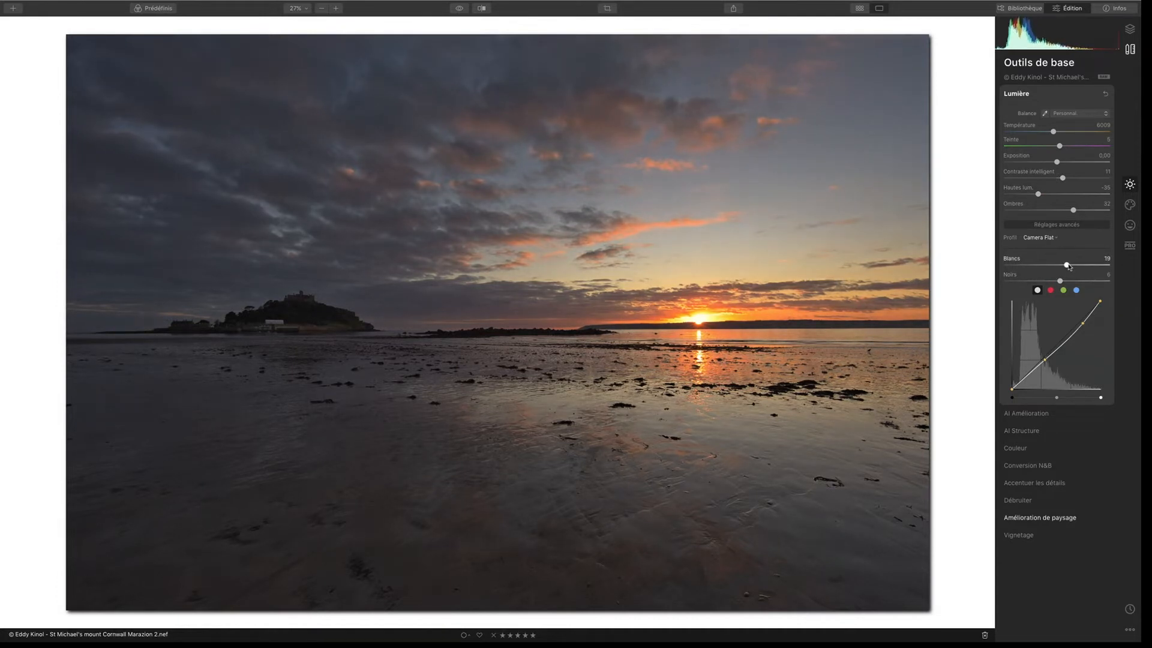
pyautogui.moveTo(1069, 265); pyautogui.dragTo(1063, 266)
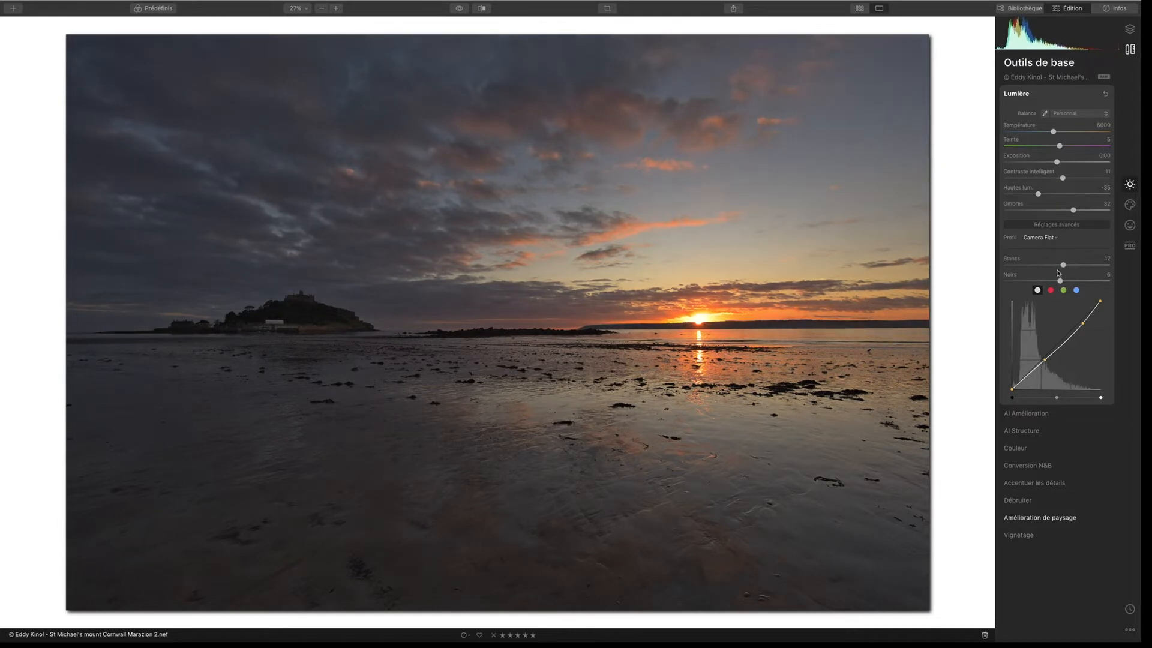
# Step: Lower the landscape enhancement to haze reduction 24 and golden hour 12
pyautogui.click(1031, 518)
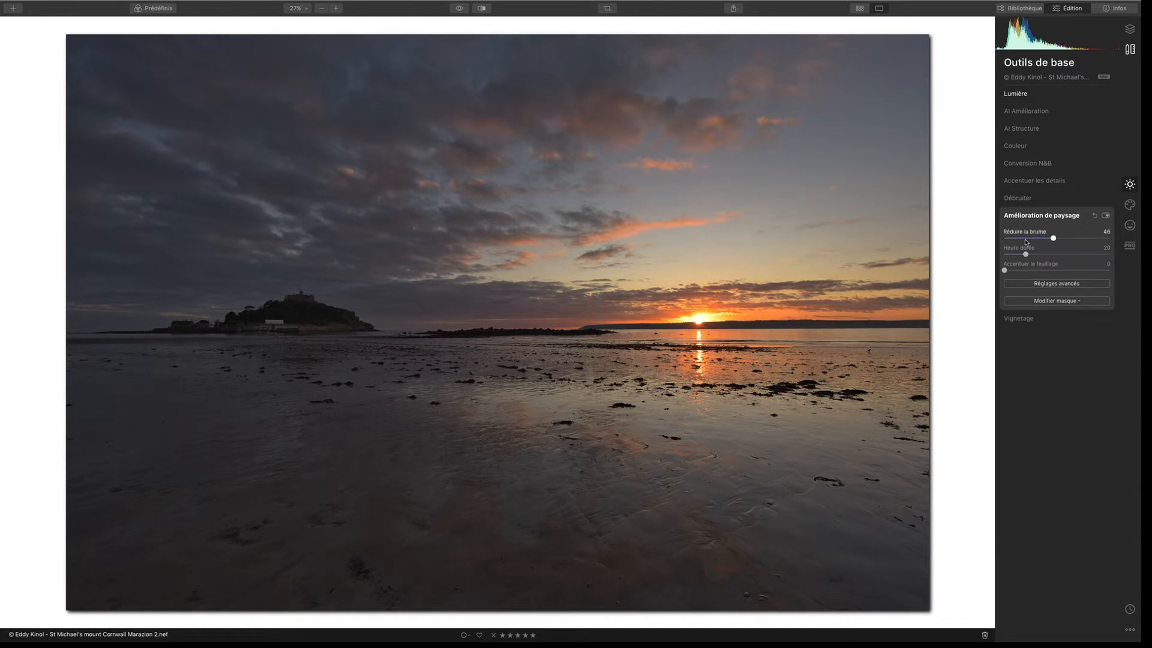
pyautogui.moveTo(1052, 238); pyautogui.dragTo(1017, 255)
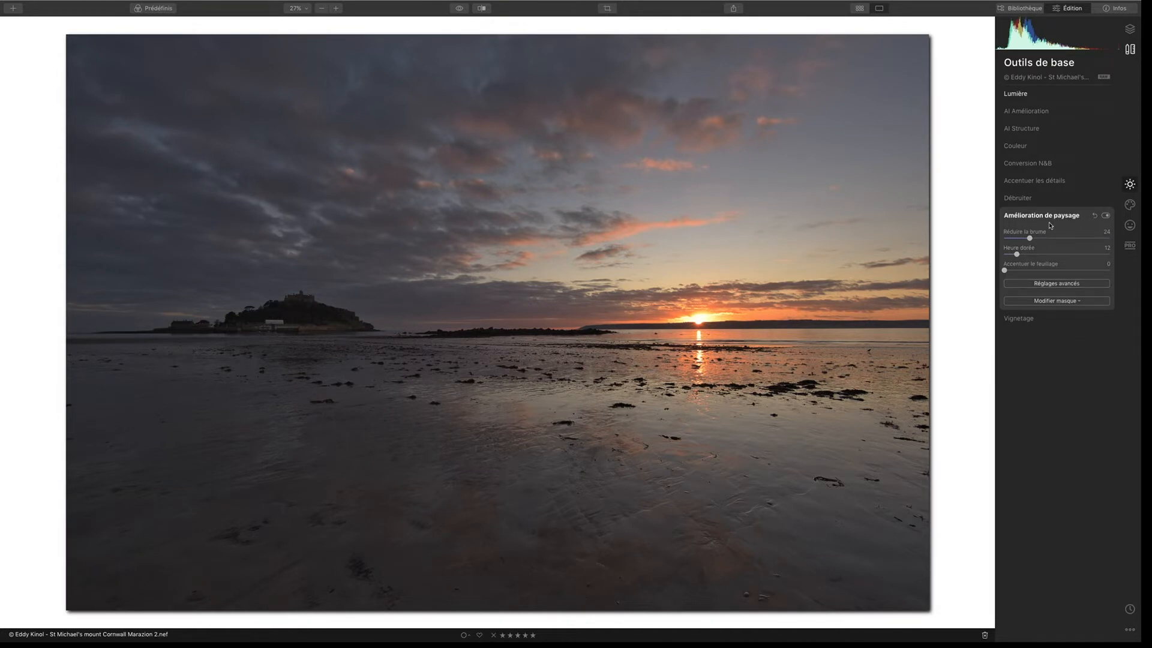
# Step: Add a midtone point to the red channel curve, raise it, and bring it back close to the neutral line
pyautogui.click(1031, 94)
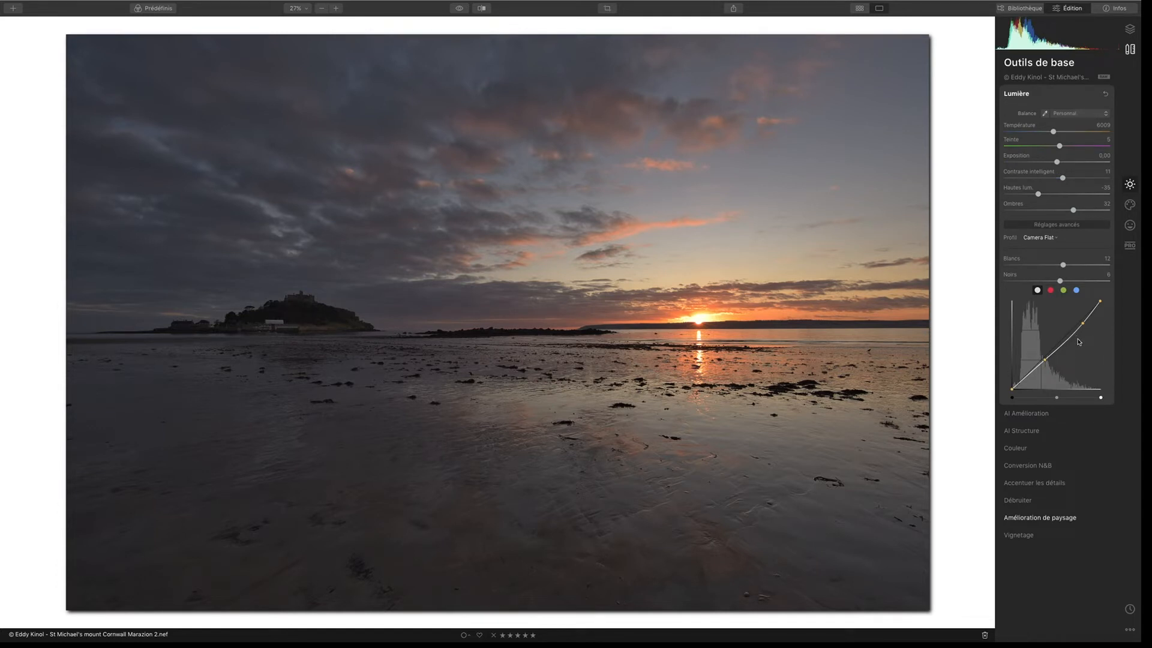
pyautogui.click(1050, 290)
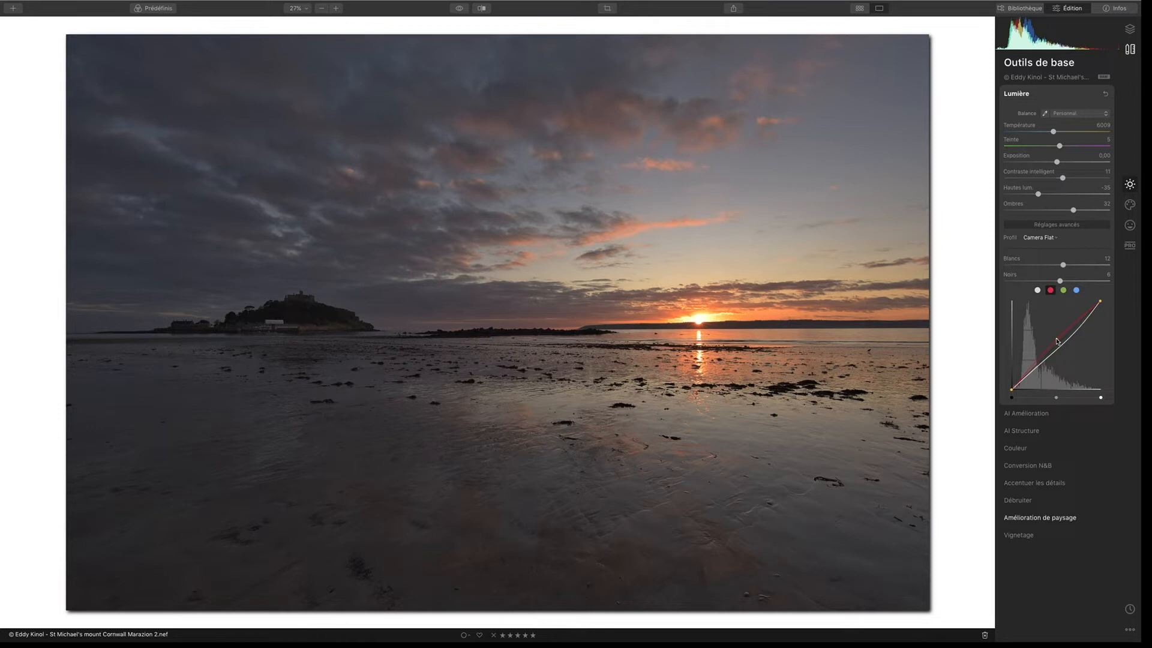
pyautogui.moveTo(1054, 339); pyautogui.dragTo(1051, 336)
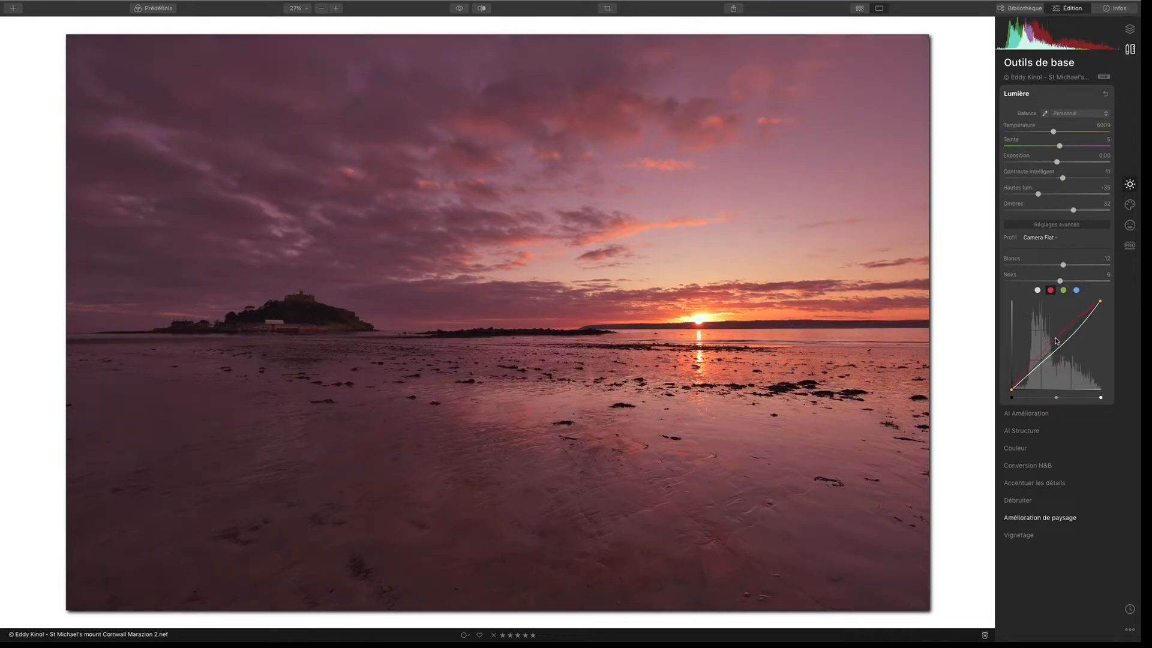
pyautogui.moveTo(1060, 341); pyautogui.dragTo(1063, 342)
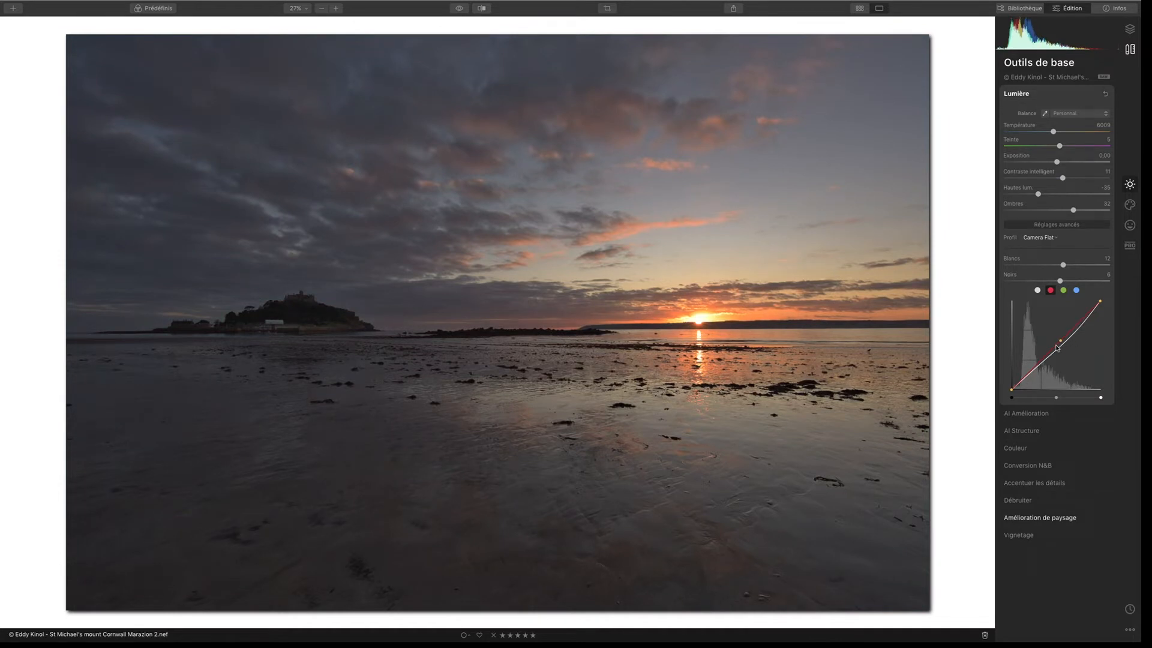
# Step: Shift the midtones of the green and blue channel curves slightly and compare the result with the original photo
pyautogui.click(1064, 290)
pyautogui.moveTo(1062, 342); pyautogui.dragTo(1064, 340)
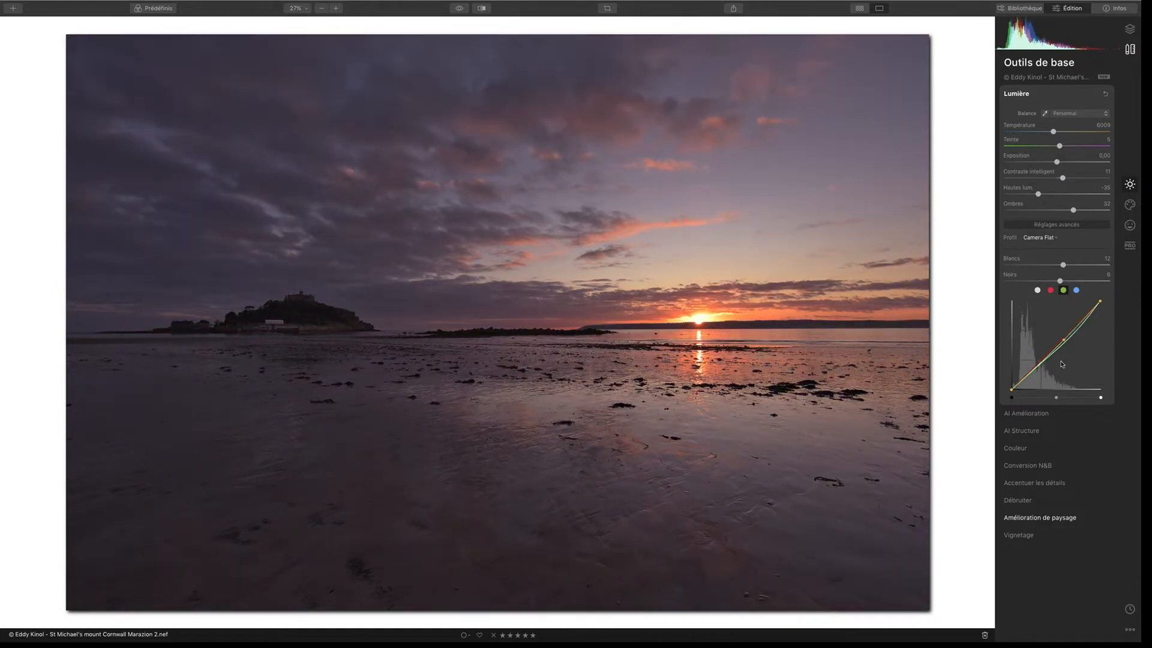
pyautogui.click(1077, 291)
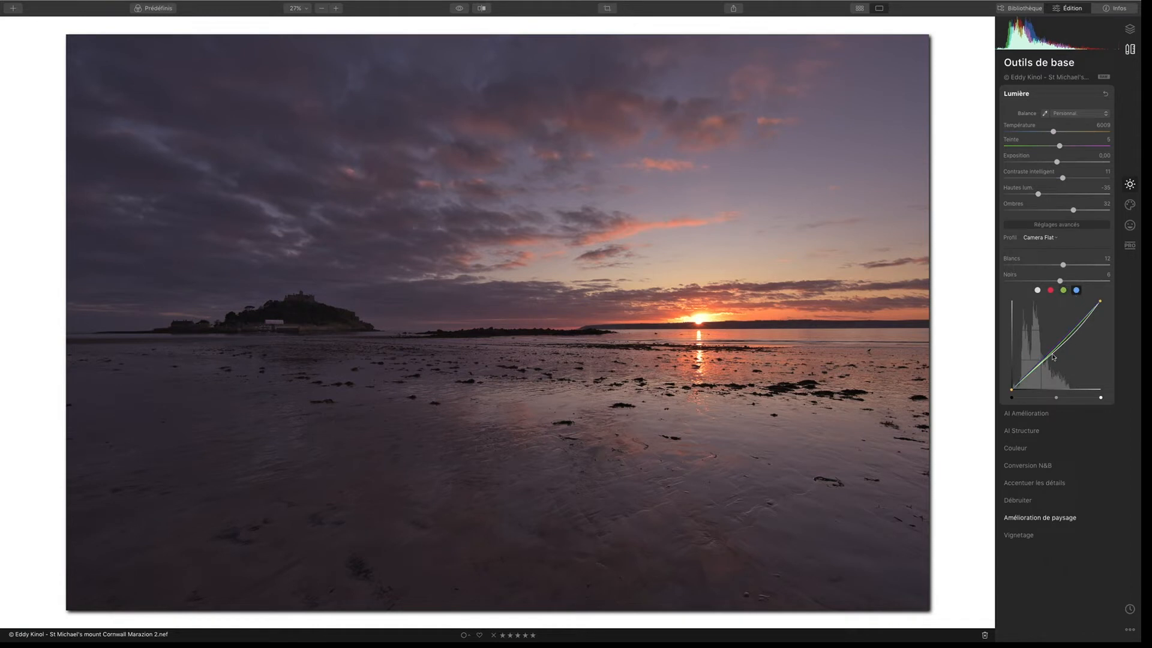
pyautogui.moveTo(1060, 342); pyautogui.dragTo(1059, 346)
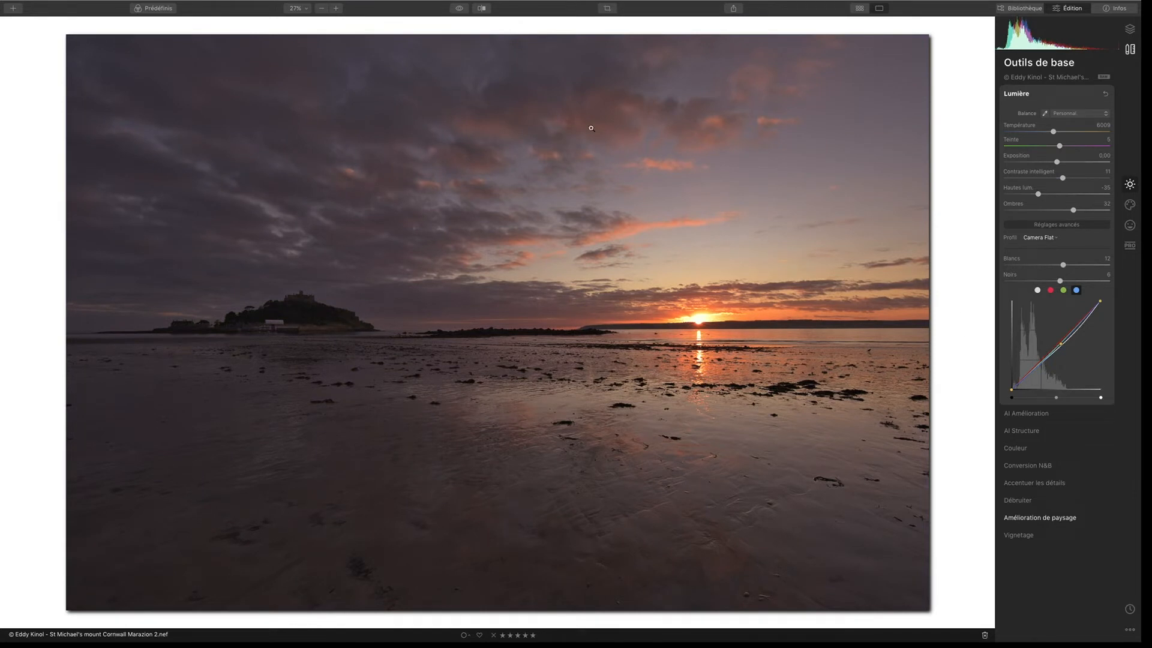
pyautogui.click(460, 9)
pyautogui.click(461, 8)
pyautogui.click(460, 8)
pyautogui.click(459, 8)
pyautogui.click(459, 9)
# Step: Set the AI Structure amount to 22 with a slight boost and compare the photo with the original
pyautogui.click(1032, 432)
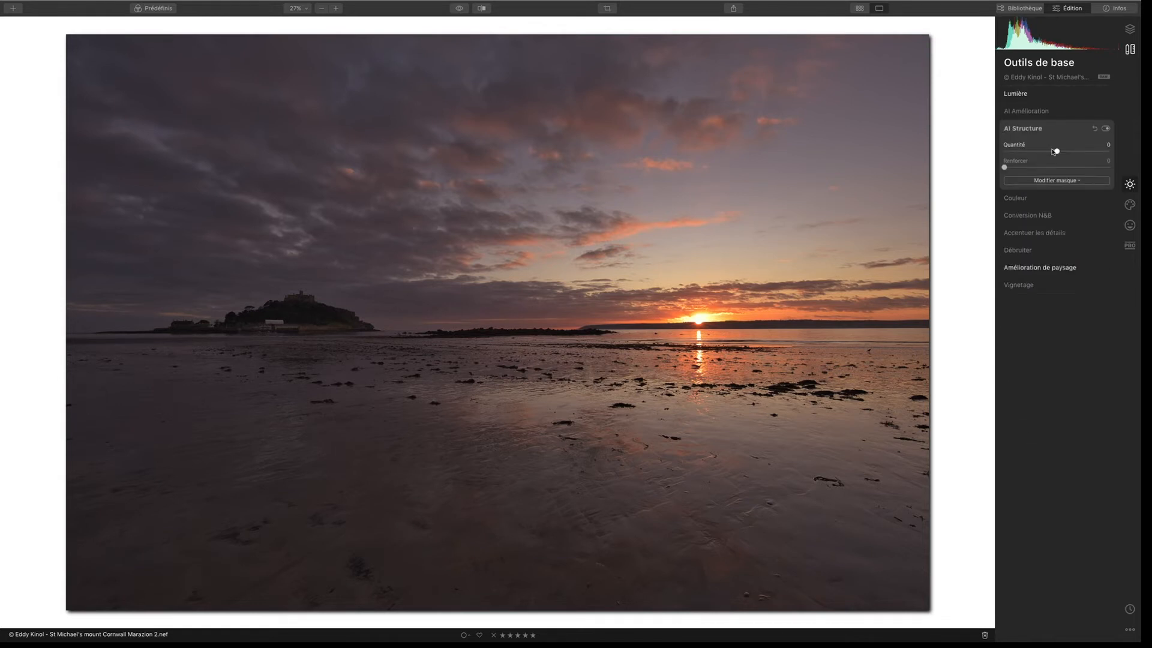
pyautogui.moveTo(1057, 151); pyautogui.dragTo(1068, 151)
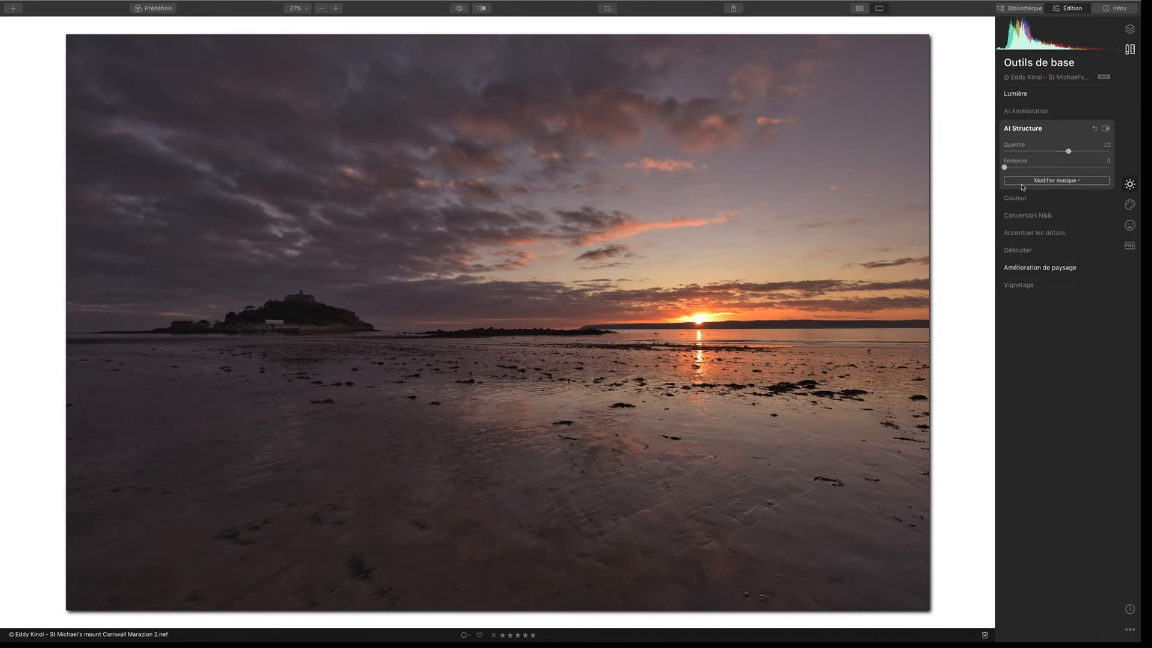
pyautogui.moveTo(1005, 169); pyautogui.dragTo(1018, 170)
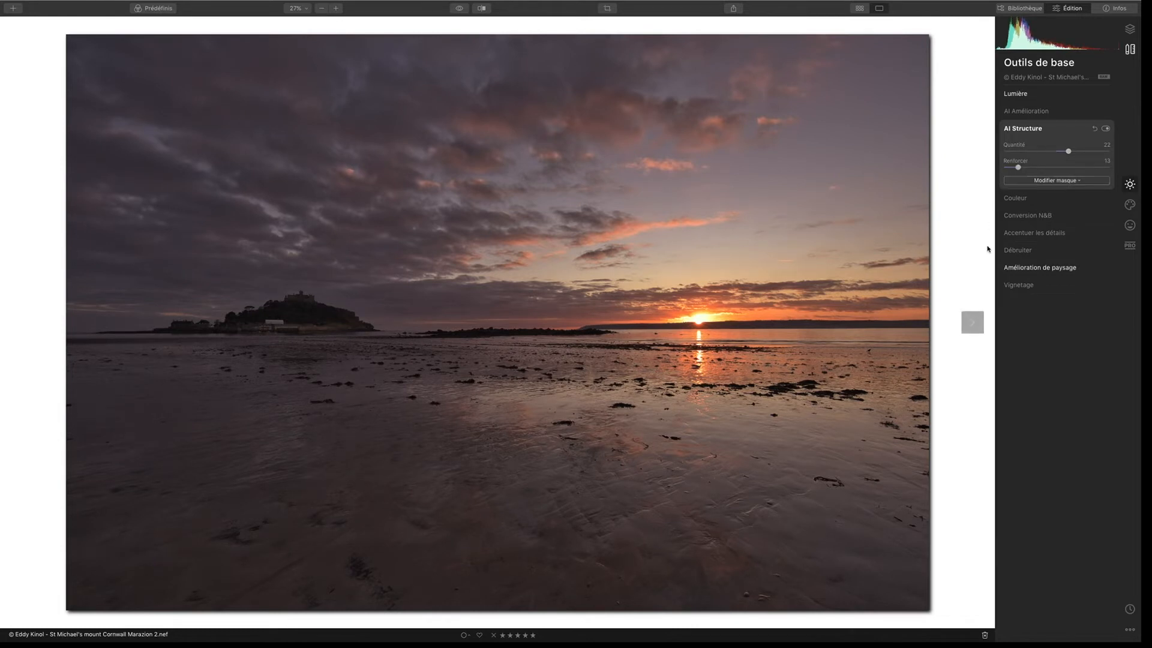
pyautogui.click(459, 8)
pyautogui.click(459, 8)
# Step: Center the vignette on the island and set its roundness to -6, with amount -100 and size 1 as a preview
pyautogui.click(1024, 286)
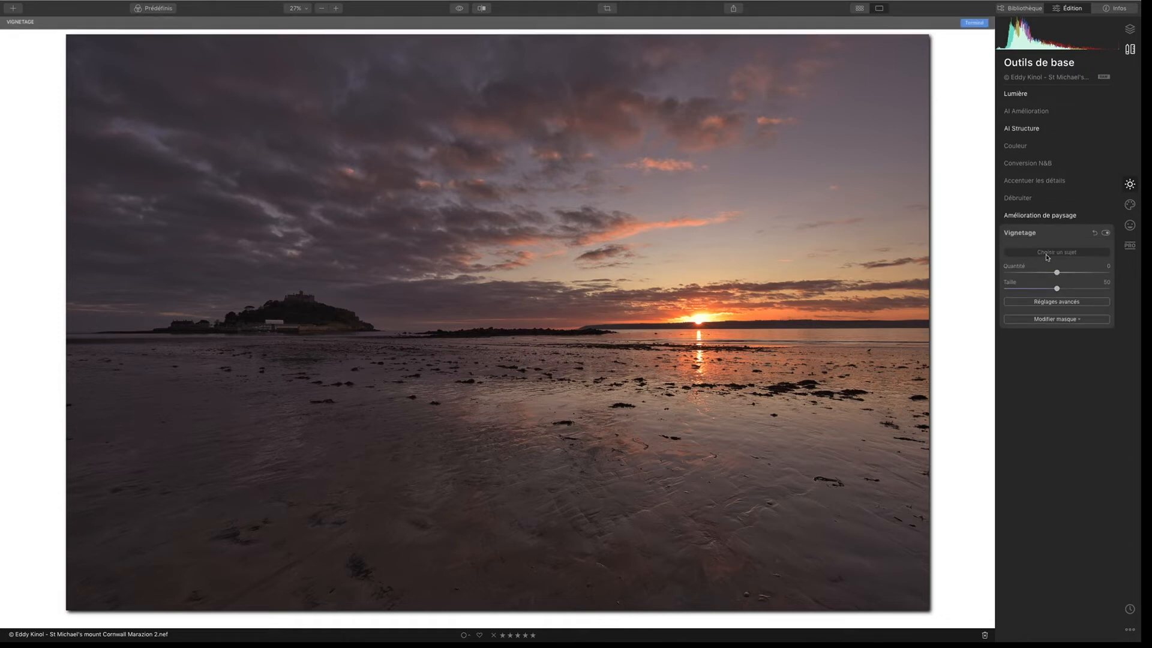
pyautogui.click(299, 316)
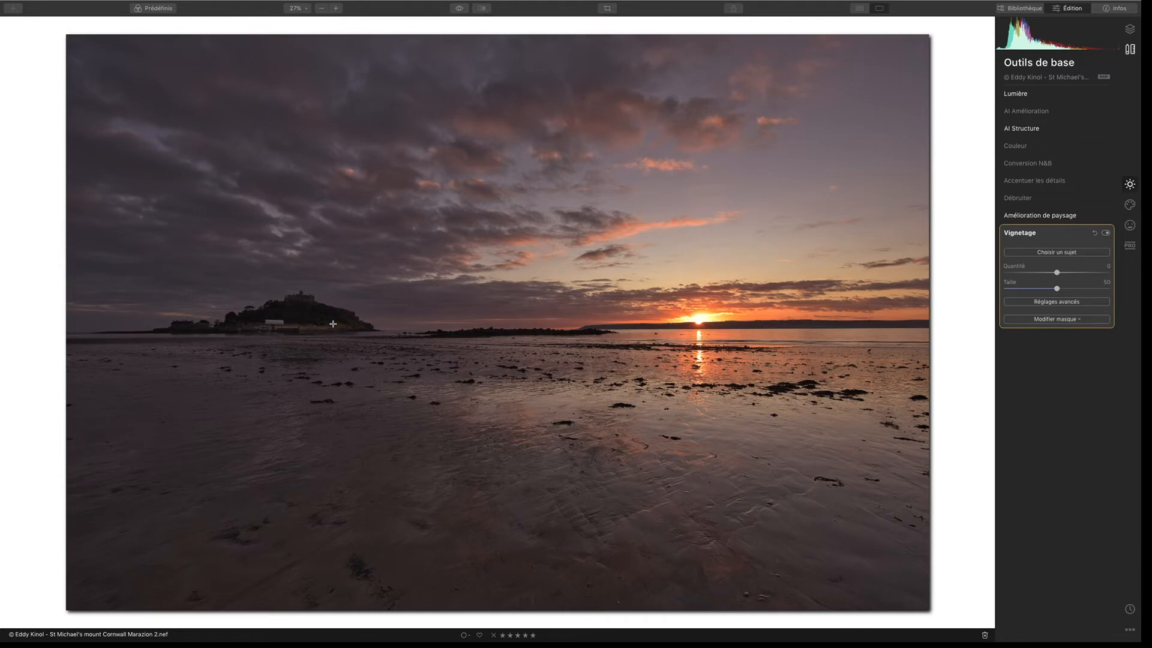
pyautogui.moveTo(1057, 273); pyautogui.dragTo(987, 278)
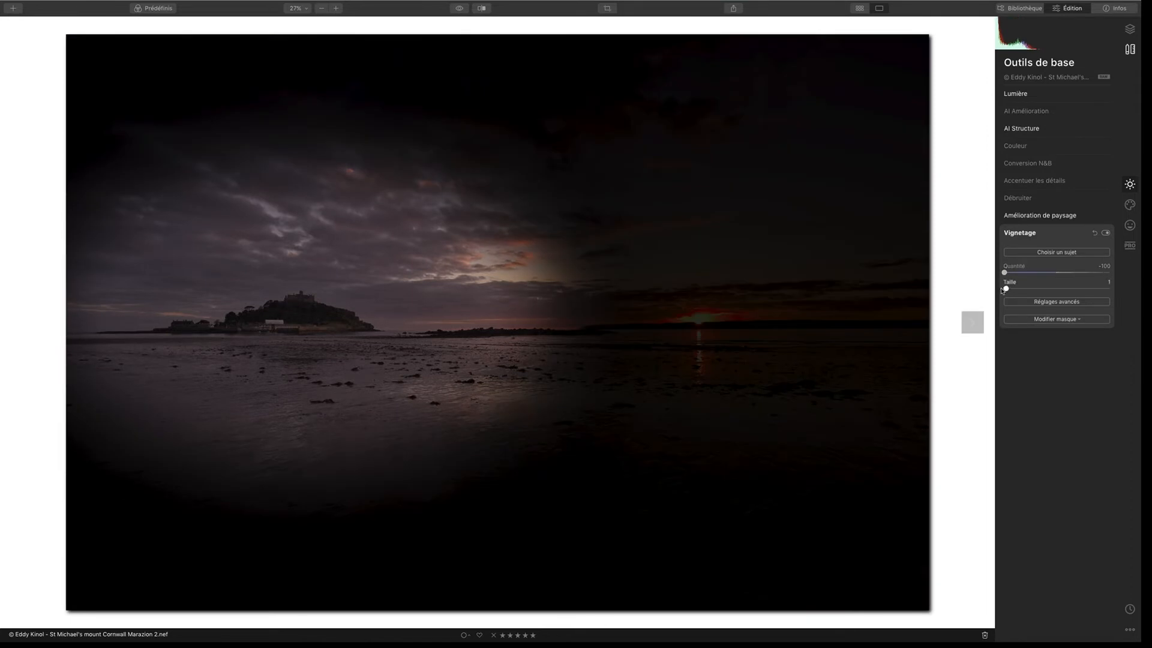
pyautogui.click(1047, 302)
pyautogui.moveTo(1057, 349)
pyautogui.mouseDown()
pyautogui.moveTo(1118, 348)
pyautogui.moveTo(1082, 332)
pyautogui.moveTo(1095, 332)
pyautogui.moveTo(1012, 332)
pyautogui.moveTo(1107, 332)
pyautogui.moveTo(1054, 332)
pyautogui.mouseUp()
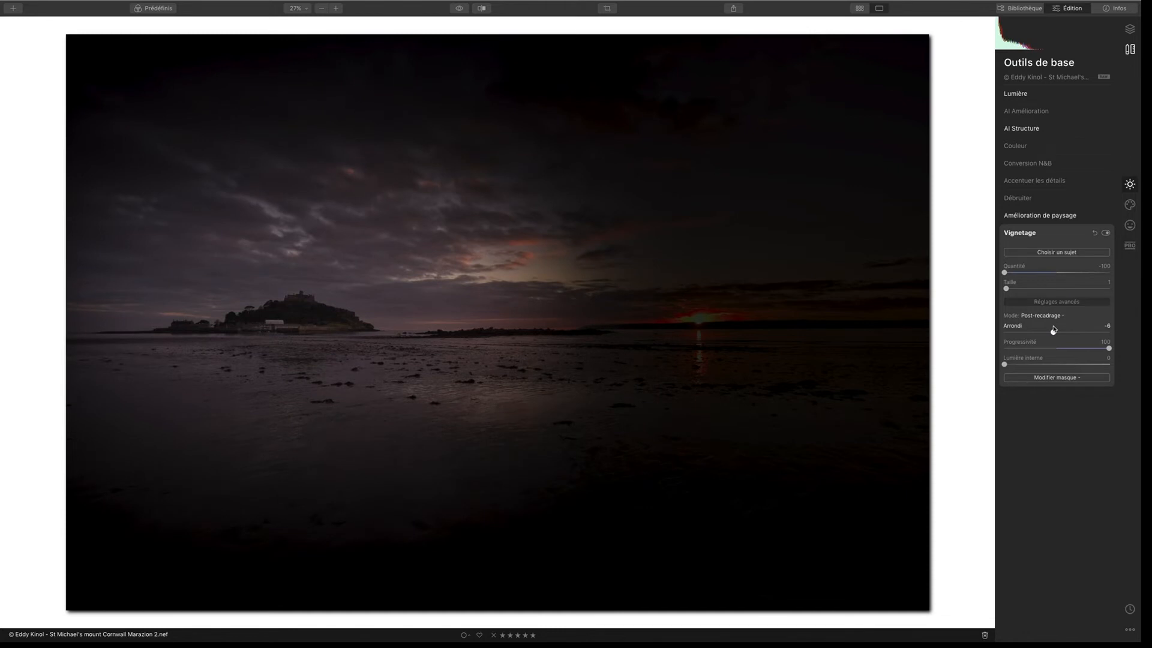
# Step: Set the vignette amount to -40, size to 59 and inner light to 37, comparing the photo with and without it
pyautogui.moveTo(1004, 272); pyautogui.dragTo(1023, 273)
pyautogui.click(1106, 233)
pyautogui.click(1105, 232)
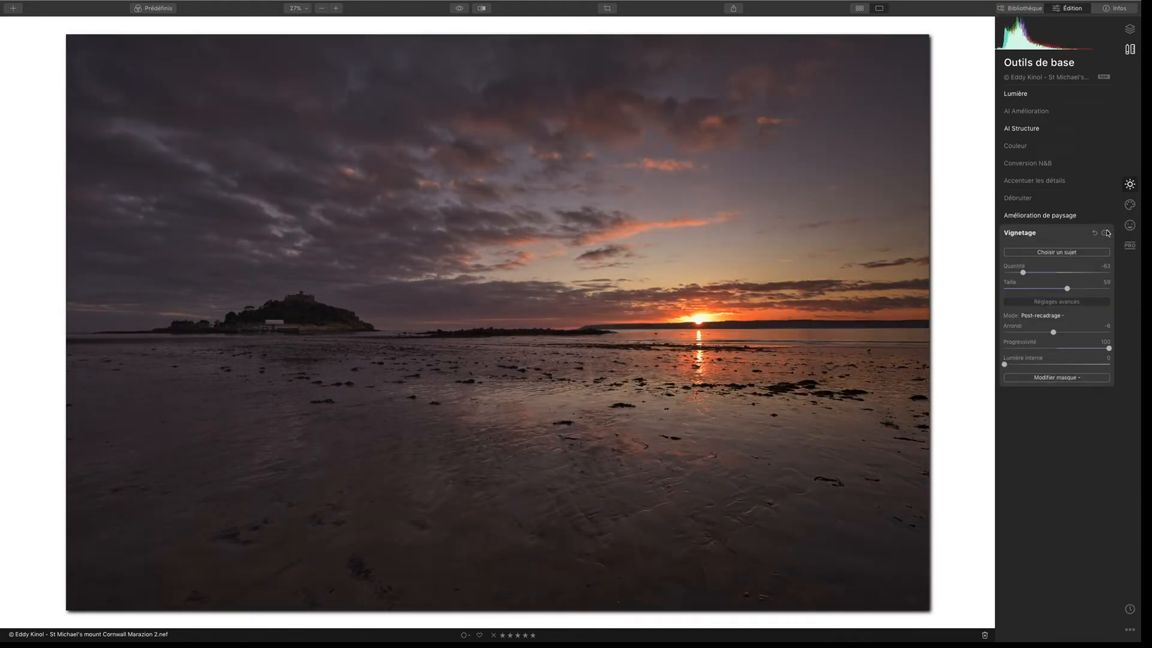
pyautogui.click(1105, 233)
pyautogui.click(1106, 233)
pyautogui.moveTo(1023, 272); pyautogui.dragTo(1034, 273)
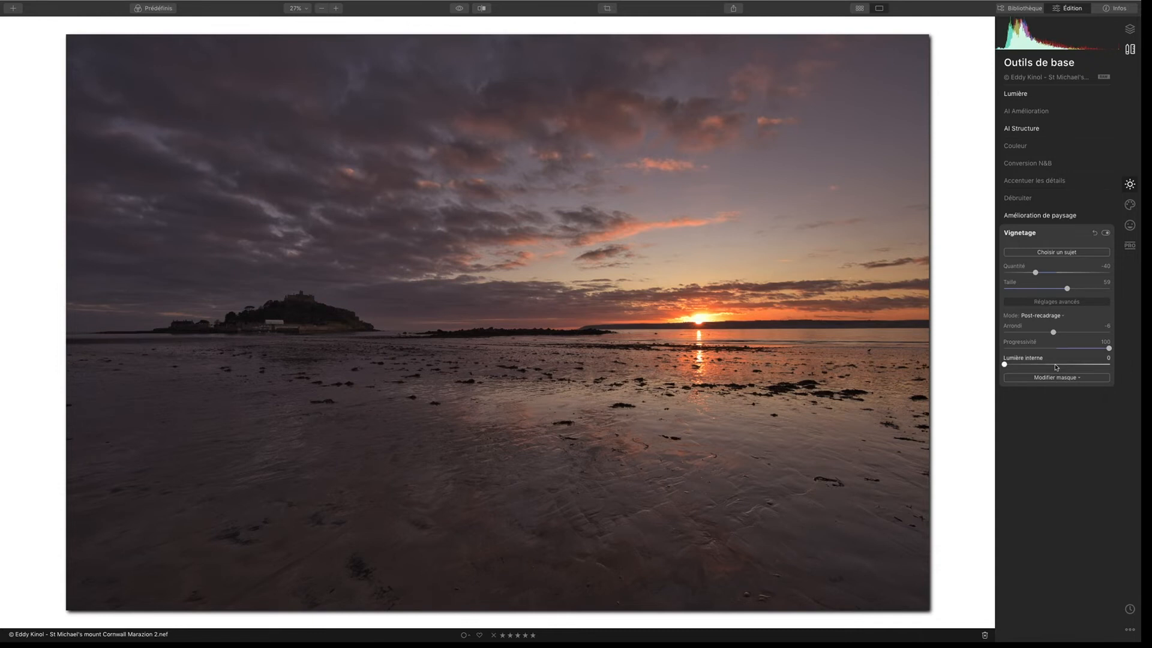
pyautogui.moveTo(1005, 364); pyautogui.dragTo(1043, 362)
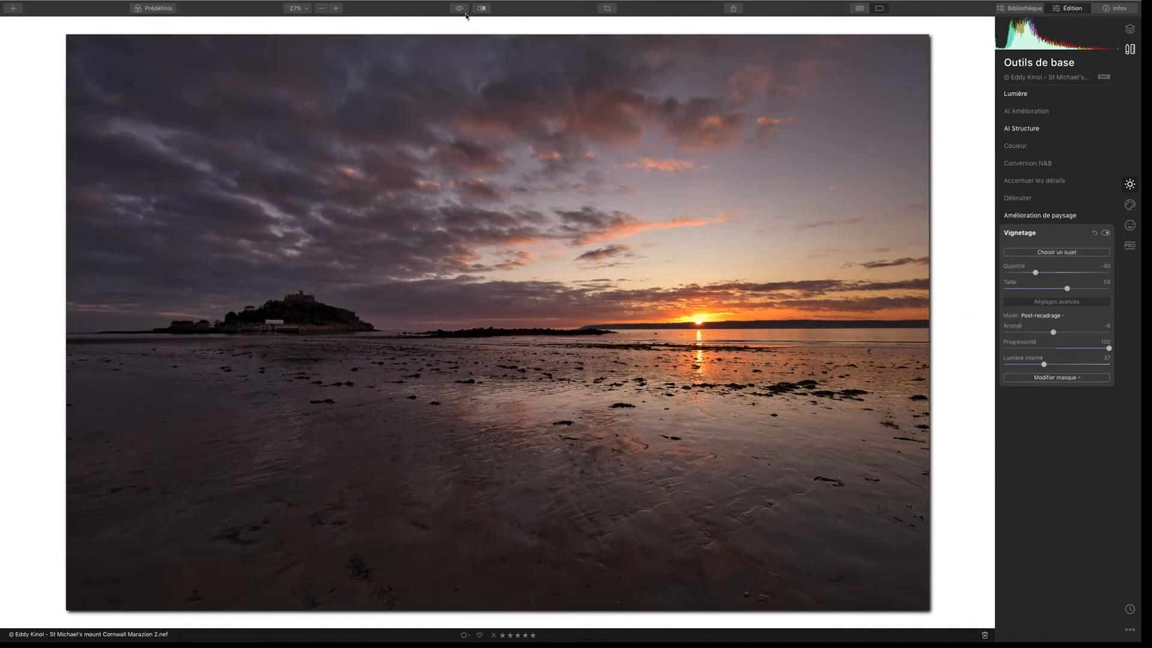
pyautogui.moveTo(459, 9); pyautogui.dragTo(460, 9)
# Step: Apply a warm photo filter with amount 16, hue 35 and saturation 65, and check the photo without the filter
pyautogui.click(1130, 245)
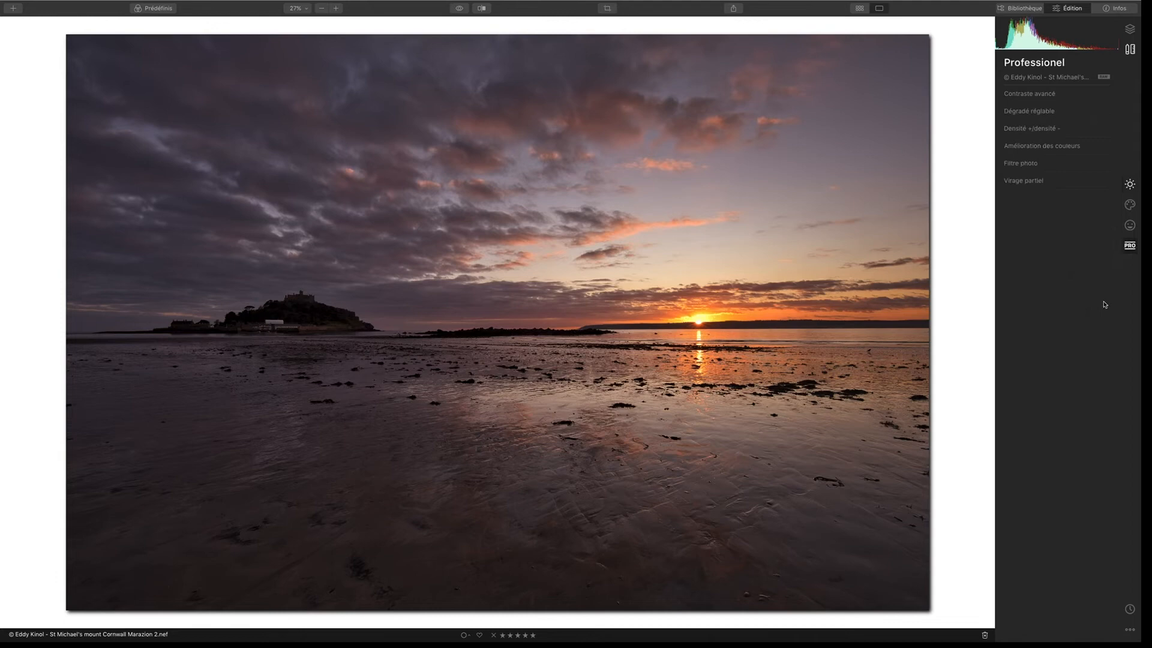
pyautogui.click(1030, 164)
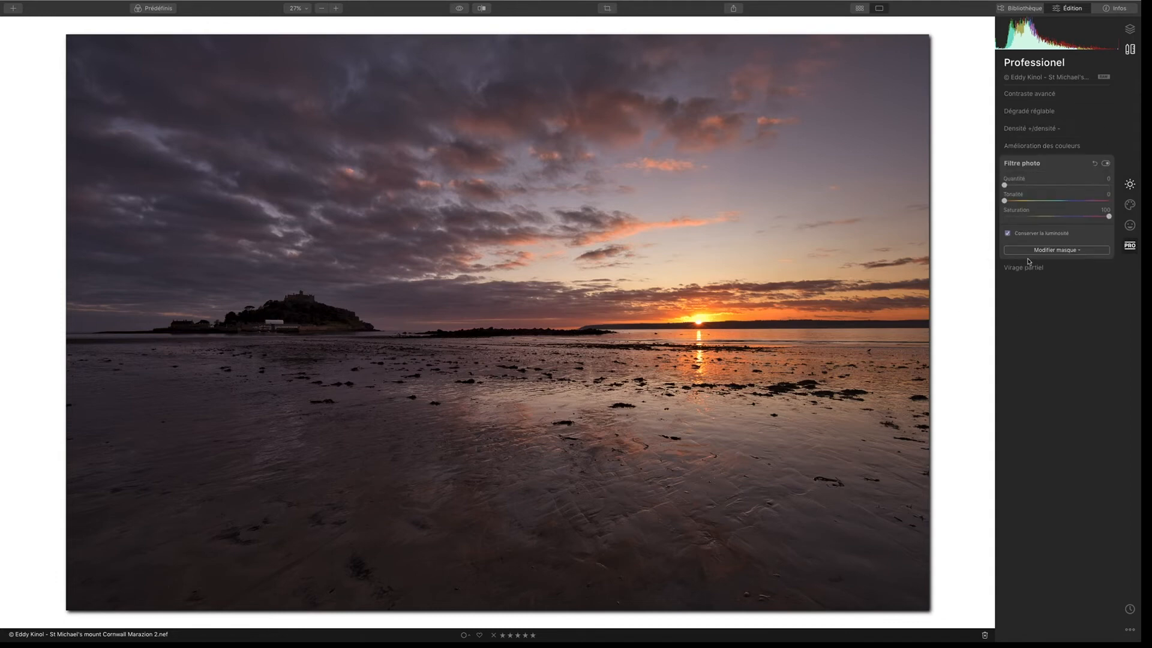
pyautogui.moveTo(1005, 184)
pyautogui.mouseDown()
pyautogui.moveTo(1054, 183)
pyautogui.moveTo(1017, 204)
pyautogui.mouseUp()
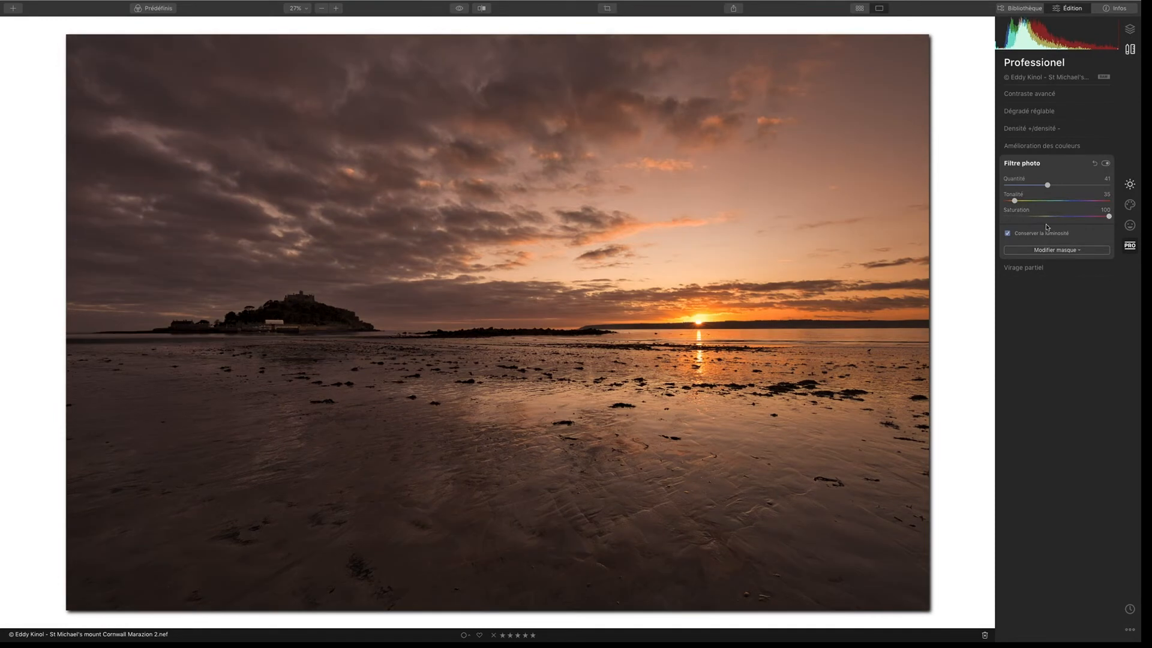
pyautogui.moveTo(1108, 216); pyautogui.dragTo(1074, 218)
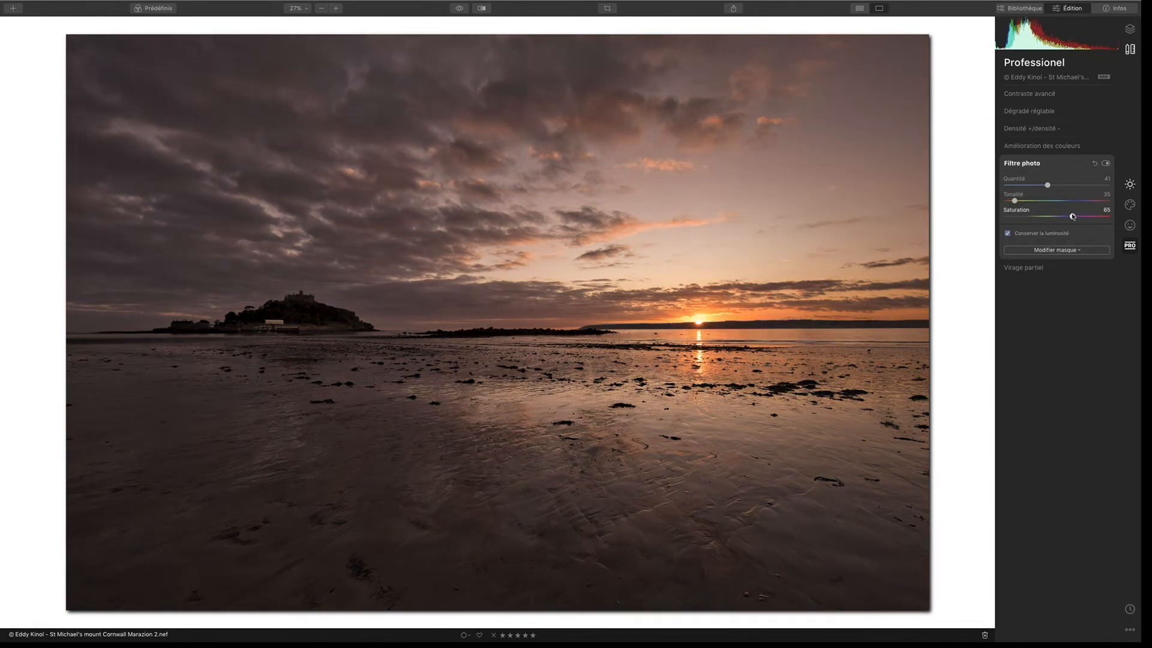
pyautogui.moveTo(1048, 185); pyautogui.dragTo(1021, 186)
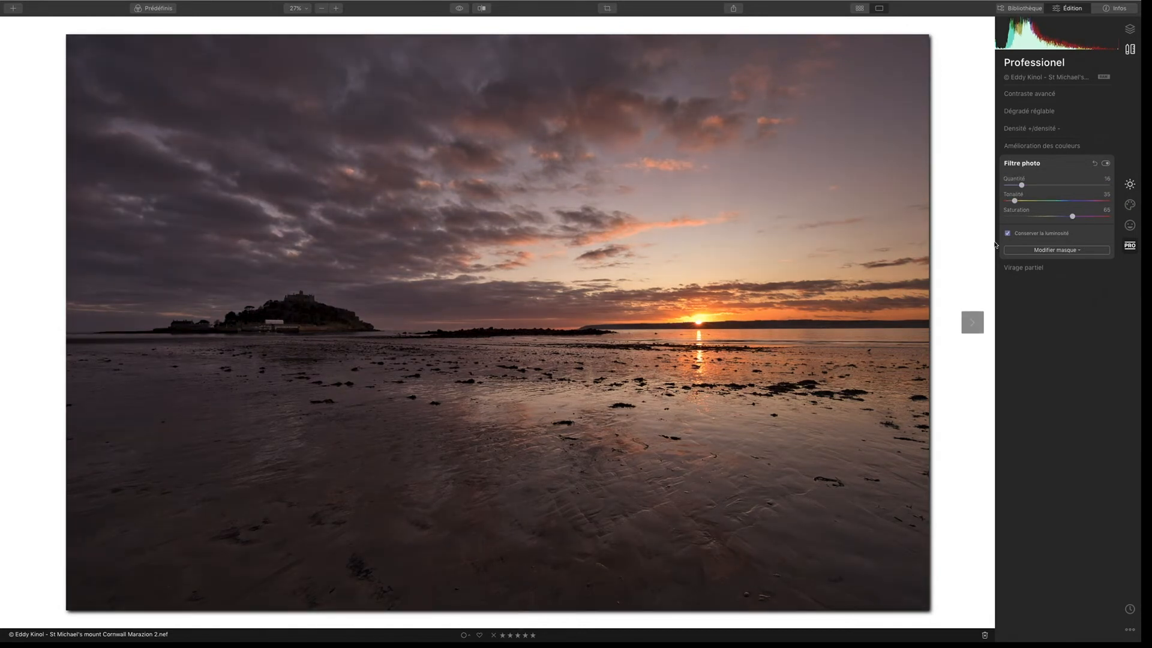
pyautogui.click(1105, 164)
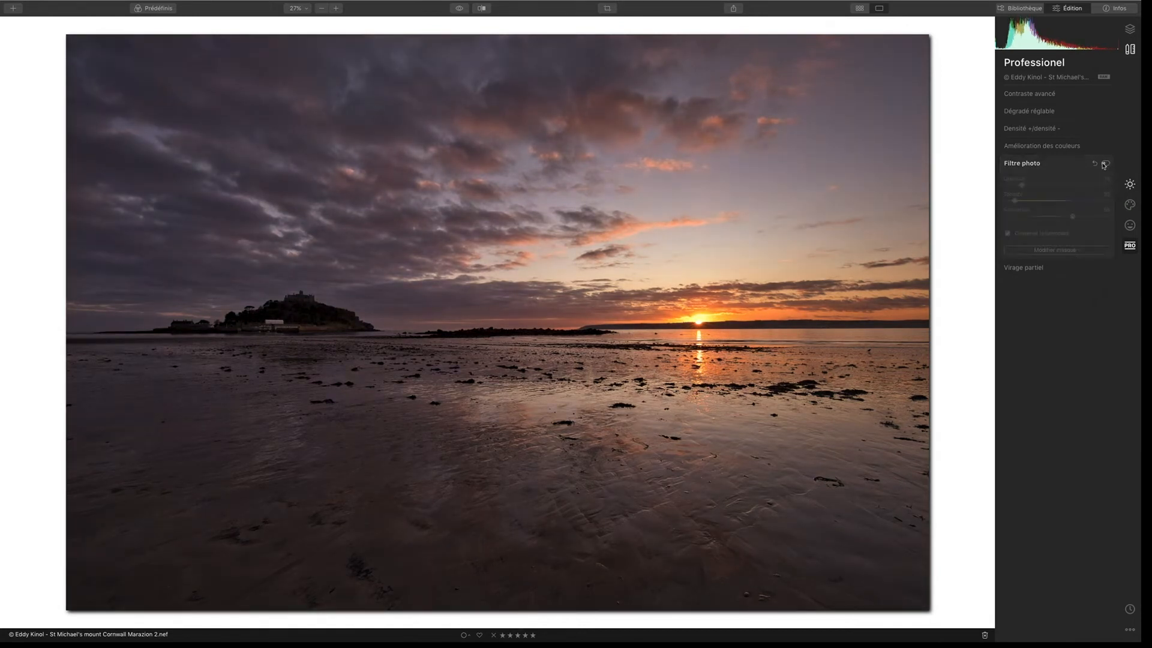
pyautogui.click(1104, 164)
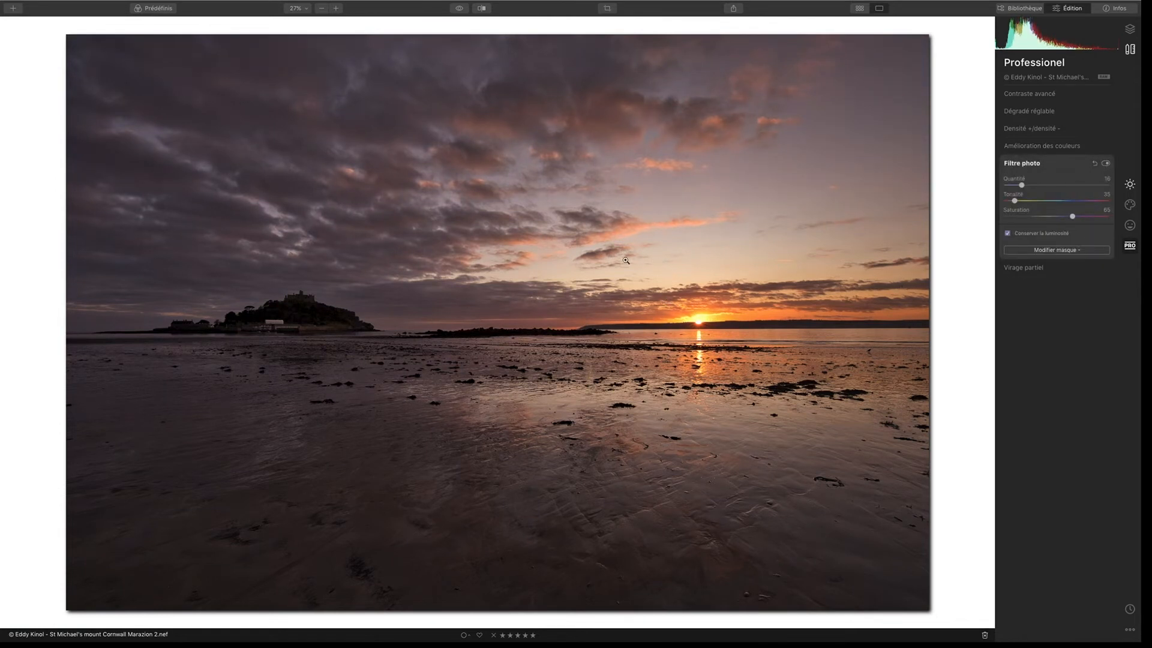
# Step: Compare the finished photo with the original, including a split before/after view with the divider moved across the image
pyautogui.click(457, 8)
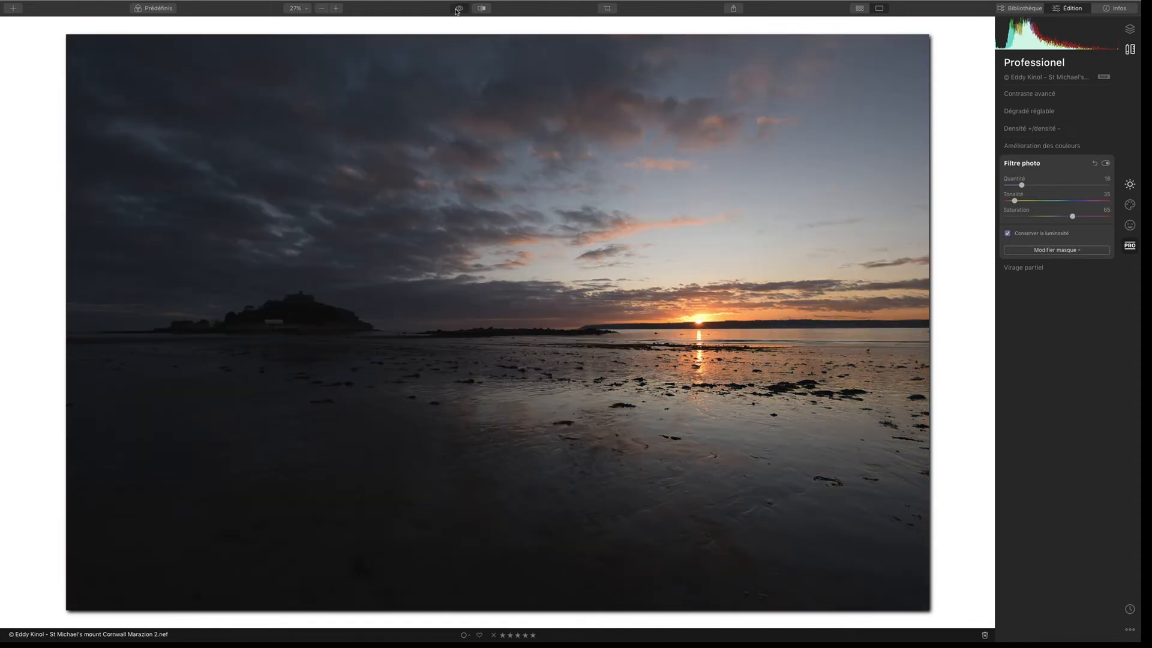
pyautogui.click(458, 9)
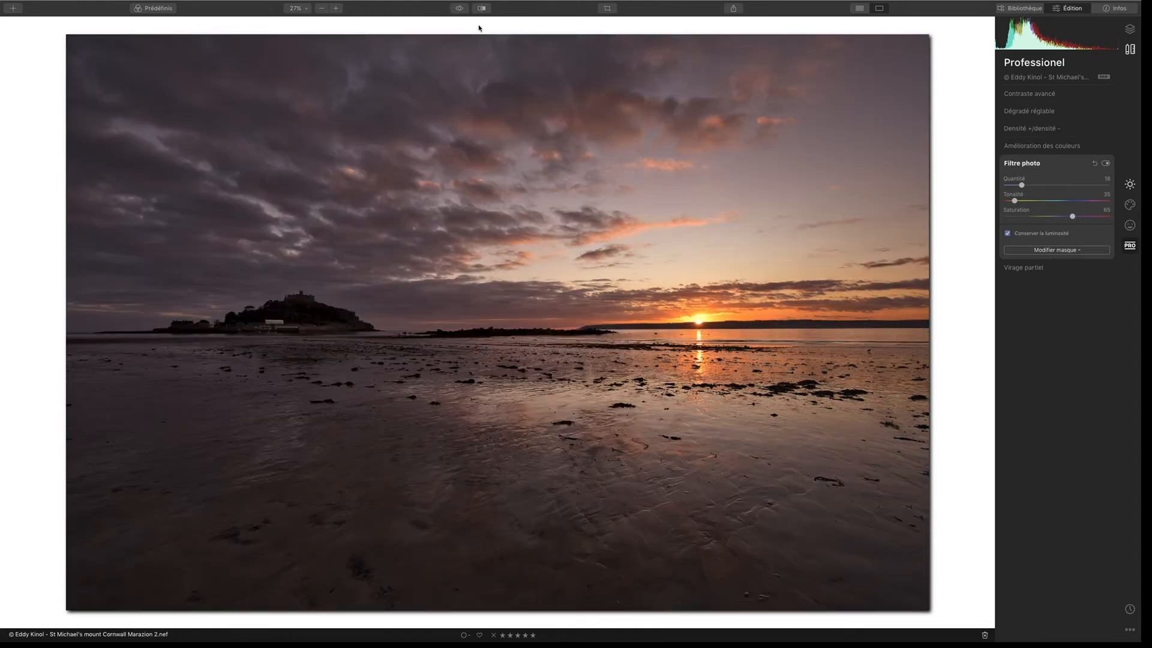
pyautogui.click(459, 9)
pyautogui.click(459, 9)
pyautogui.click(459, 9)
pyautogui.click(459, 9)
pyautogui.click(481, 8)
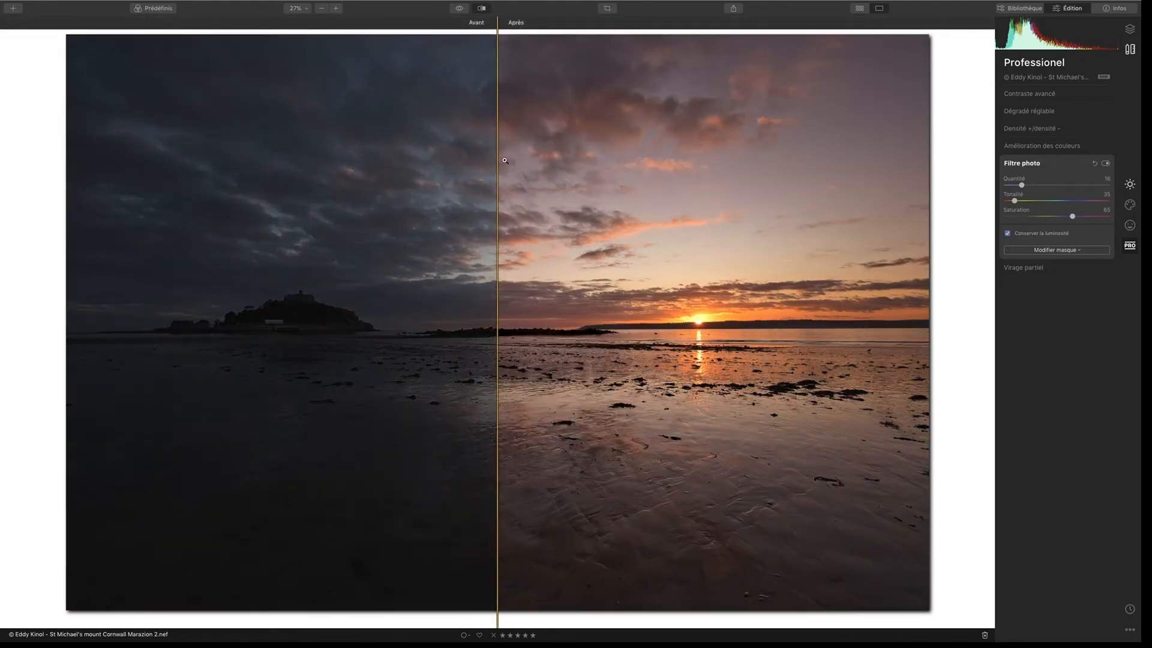
pyautogui.moveTo(501, 161); pyautogui.dragTo(76, 241)
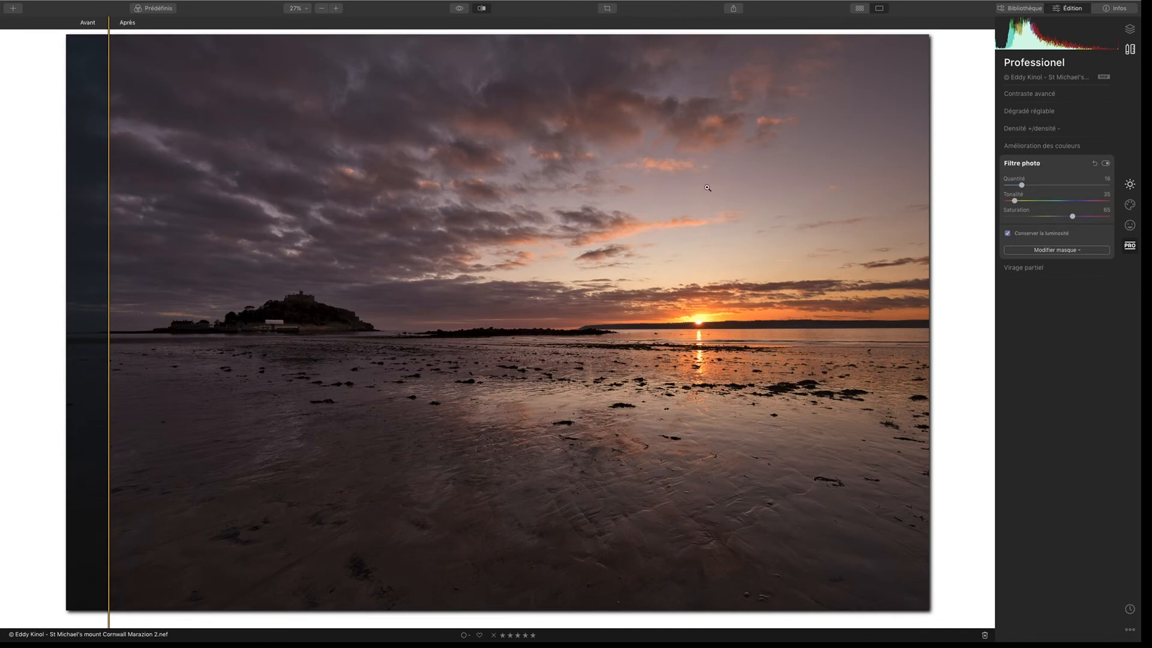
# Step: Sweep the before/after divider across the whole photo and back, and leave the split comparison
pyautogui.moveTo(107, 283); pyautogui.dragTo(886, 228)
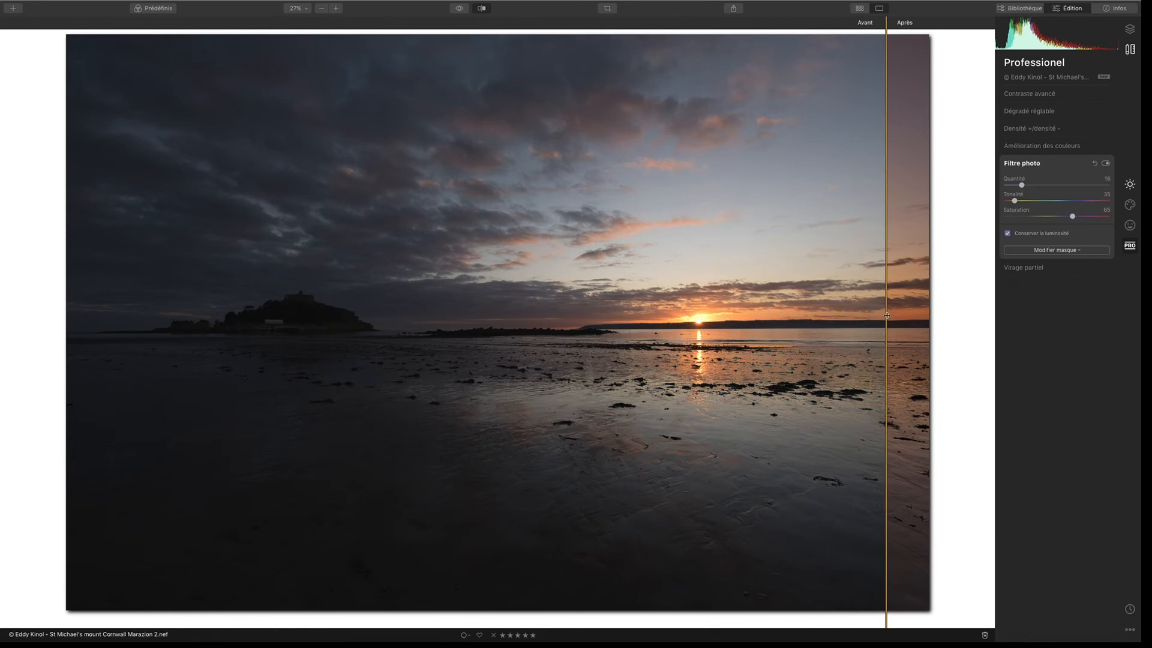
pyautogui.moveTo(887, 314); pyautogui.dragTo(108, 309)
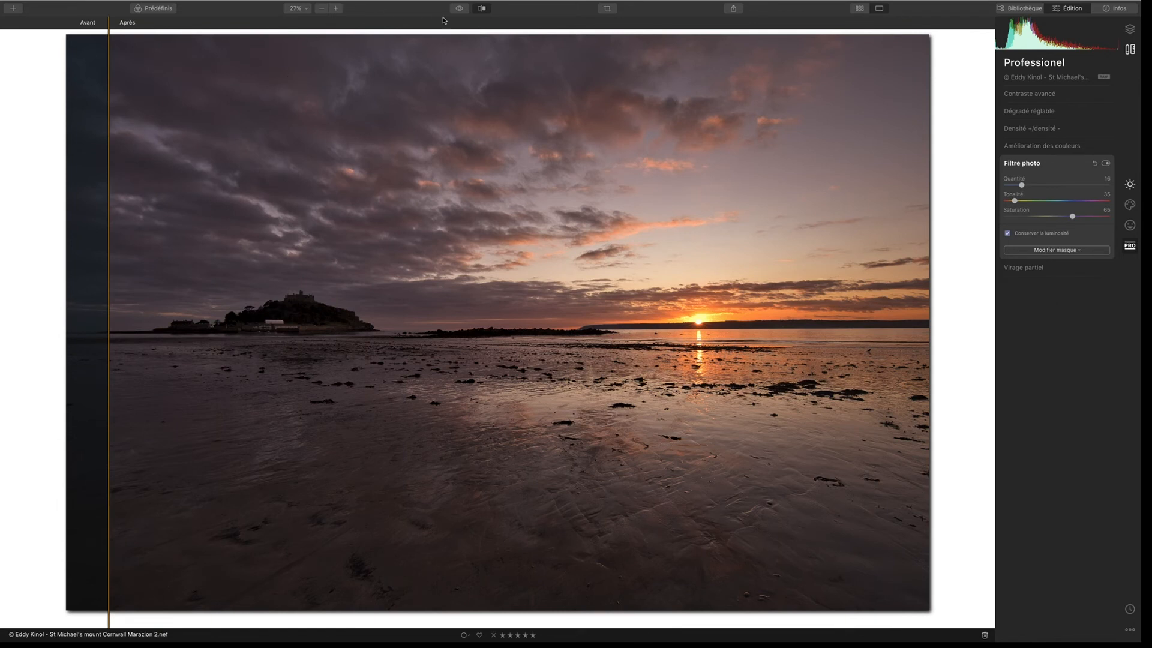
pyautogui.click(482, 8)
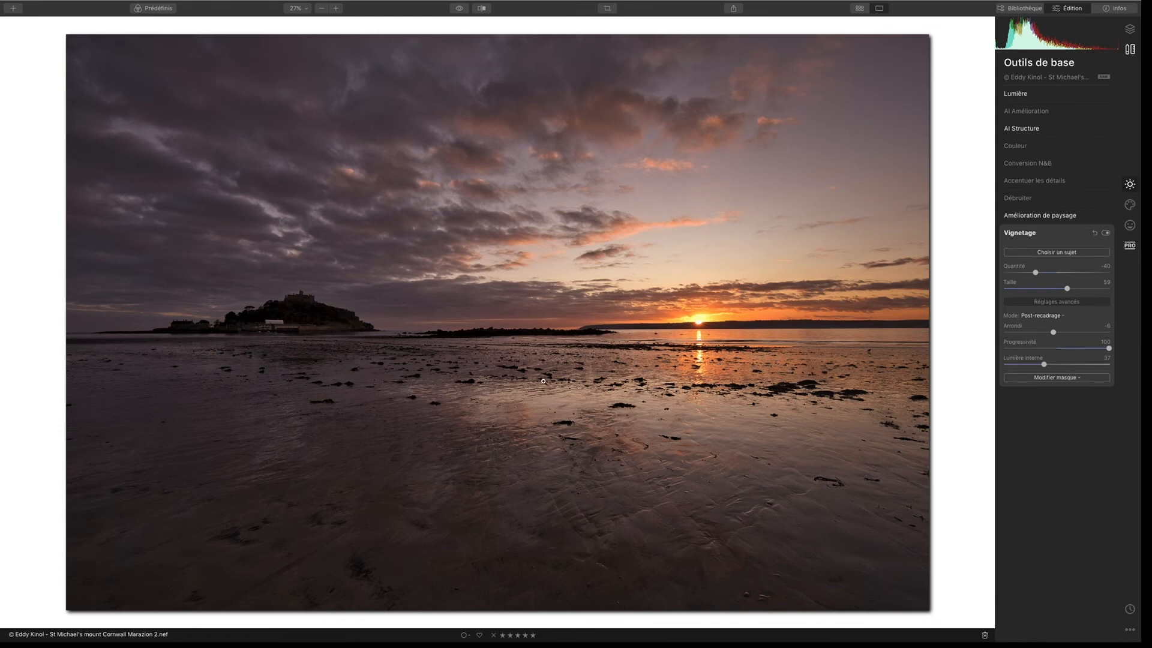
# Step: Compare the full edited photo repeatedly with the unedited original, ending on the edited version
pyautogui.click(460, 11)
pyautogui.click(460, 12)
pyautogui.click(458, 9)
pyautogui.click(458, 9)
pyautogui.click(458, 10)
pyautogui.click(458, 11)
pyautogui.click(460, 11)
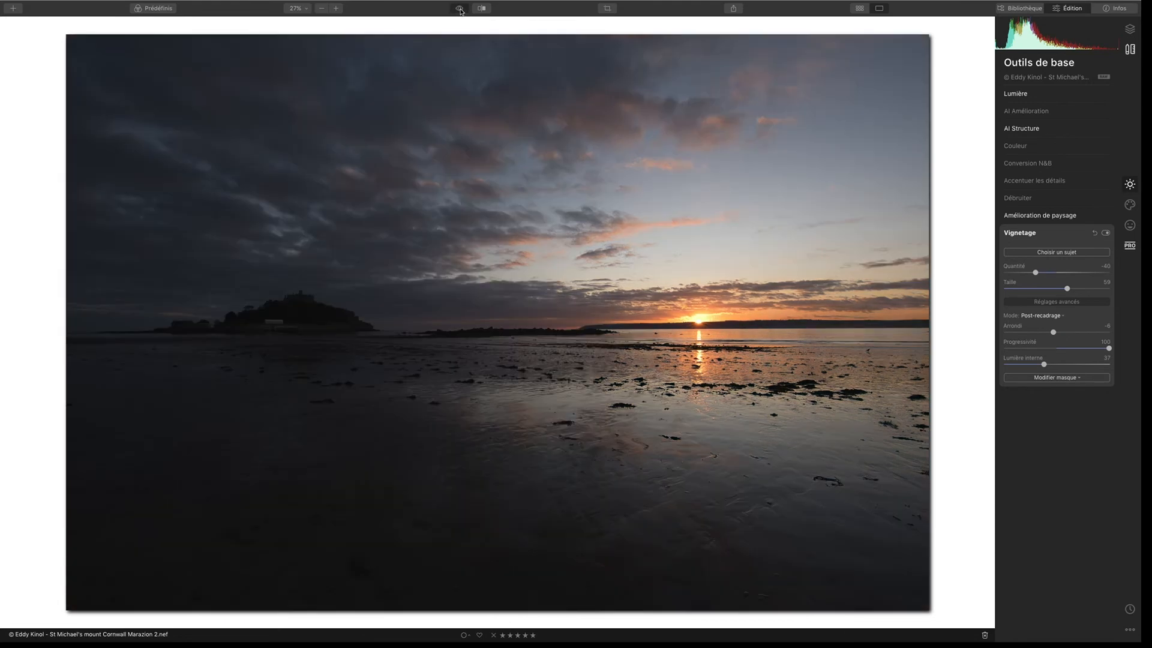
pyautogui.click(459, 9)
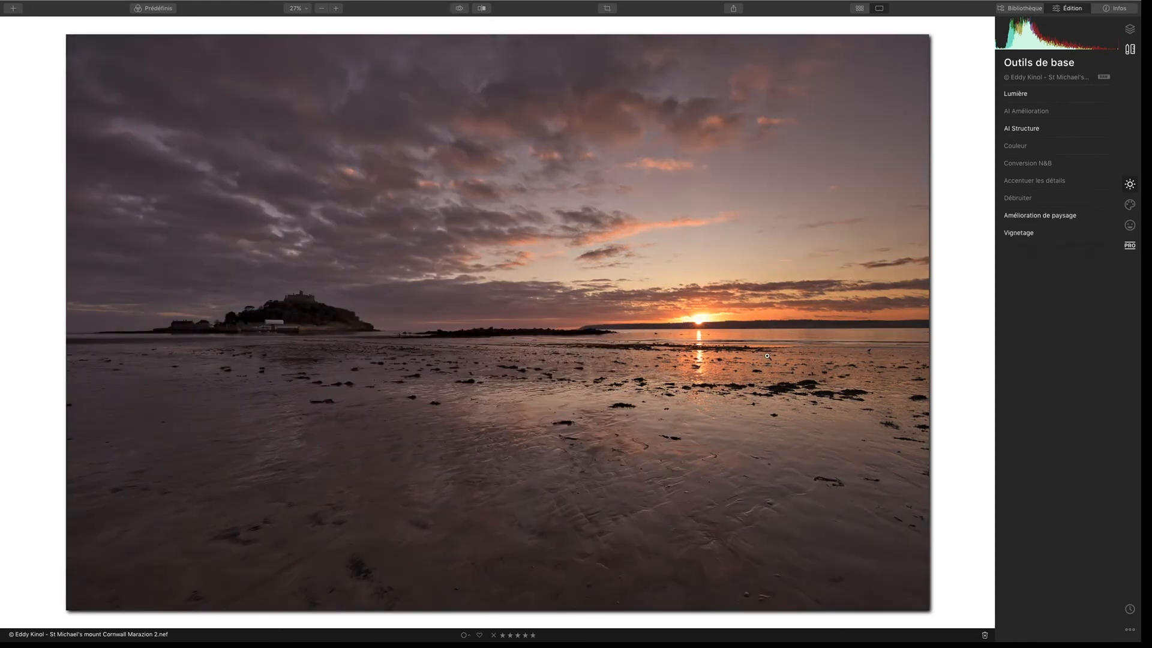
# Step: Review the applied settings of the light, AI Structure, landscape enhancement and vignette adjustments
pyautogui.click(1015, 94)
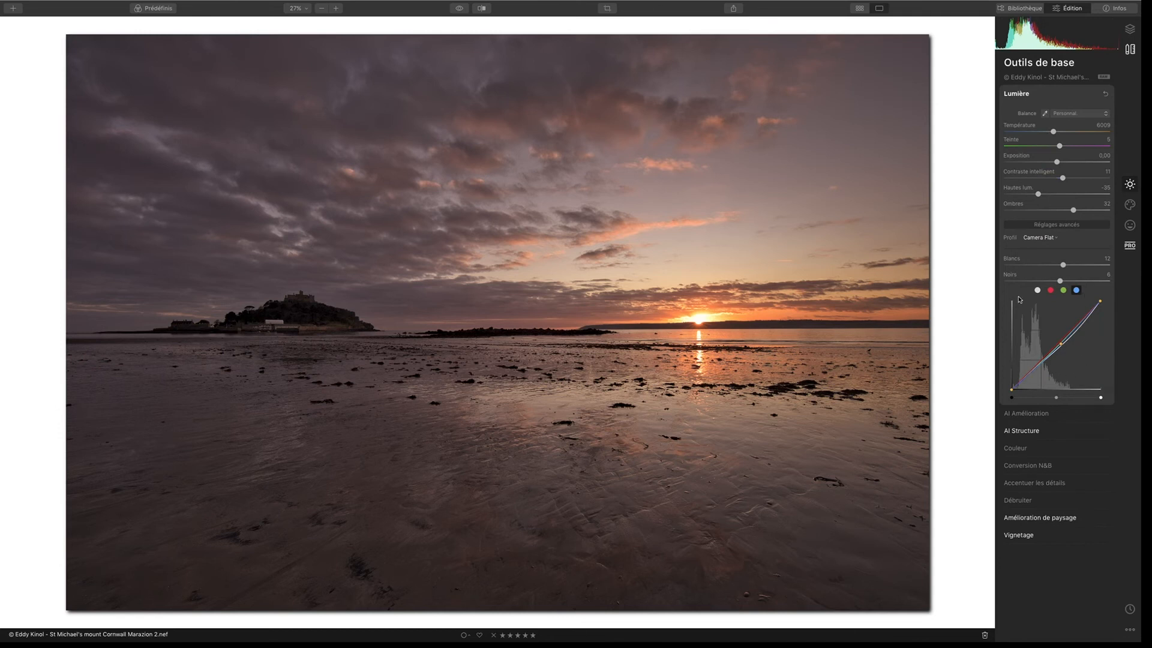
pyautogui.click(1021, 431)
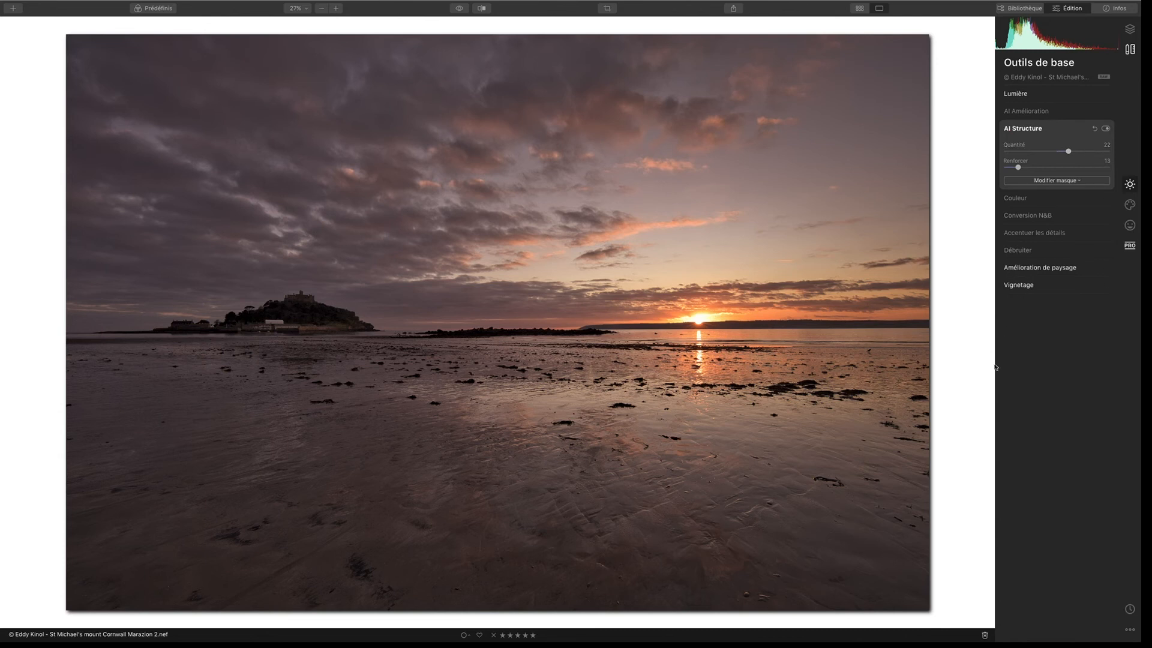
pyautogui.click(1044, 268)
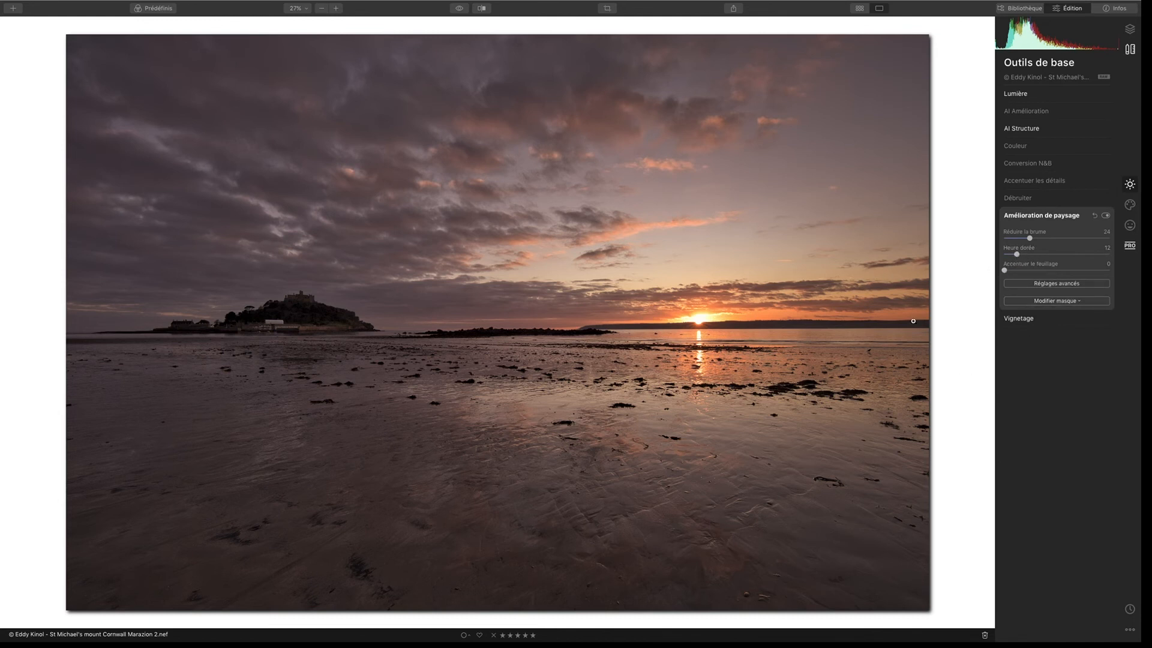
pyautogui.click(1019, 318)
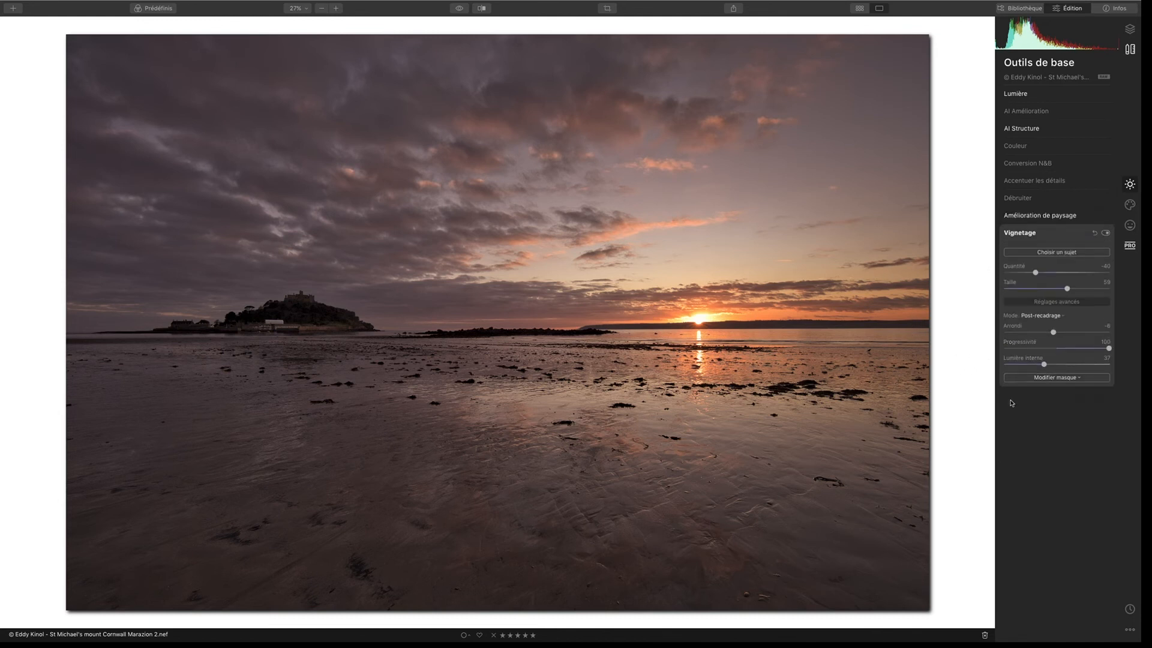
# Step: Examine the professional color enhancement options, including the advanced color balance, and return to the basic vignette settings
pyautogui.click(1131, 245)
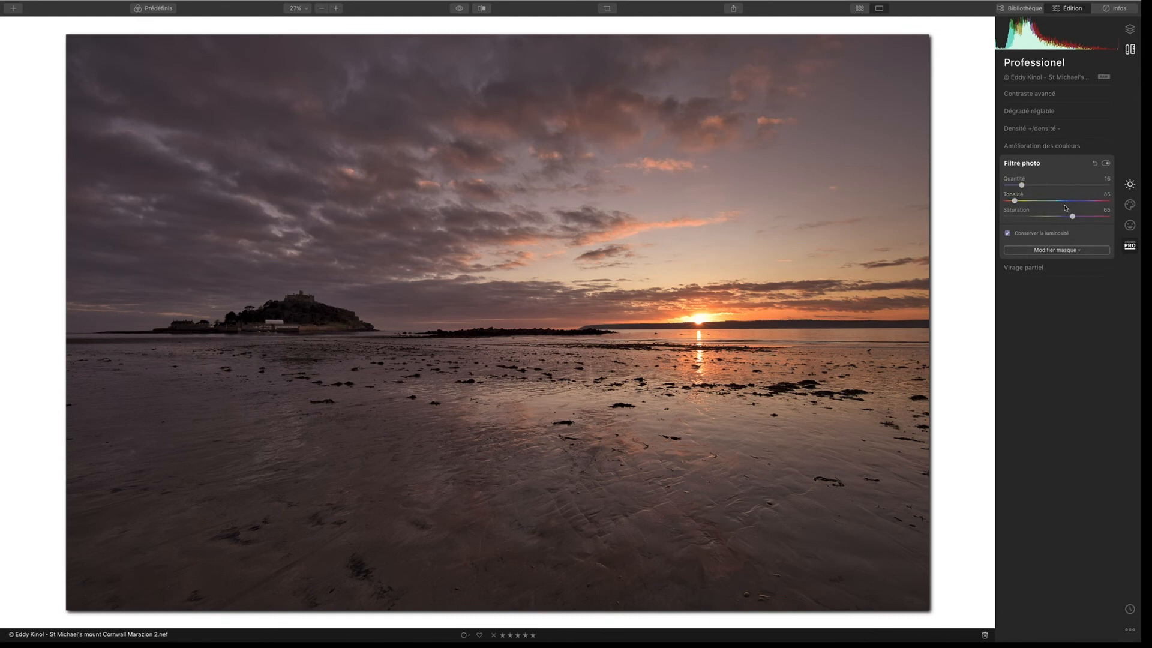
pyautogui.click(1042, 149)
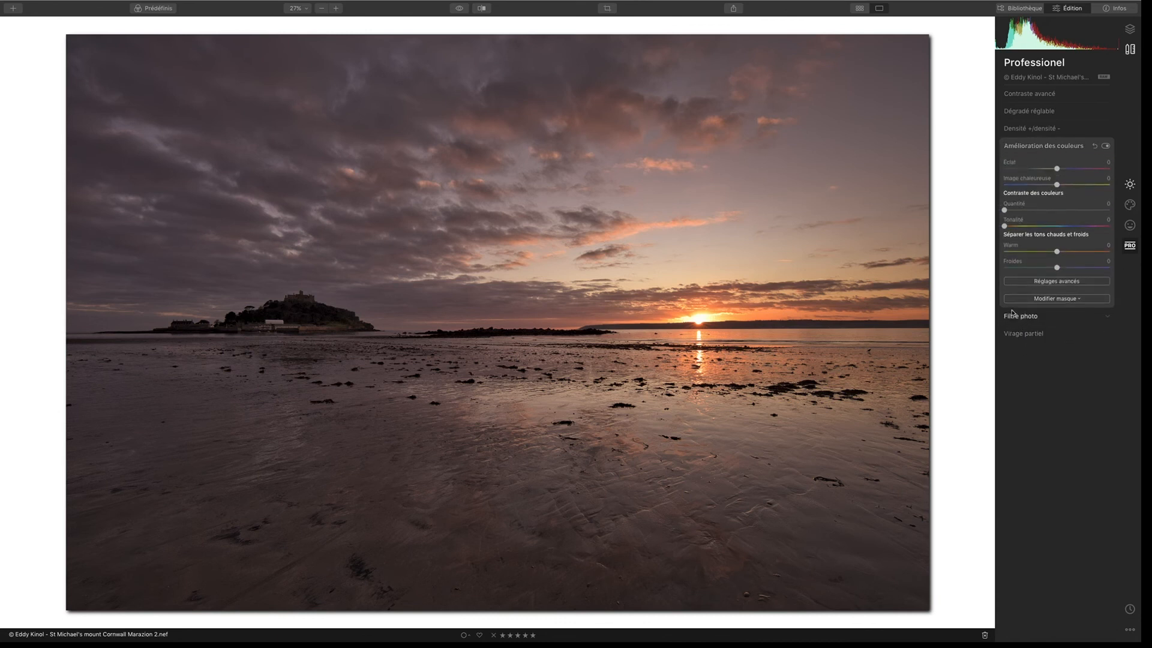
pyautogui.click(1032, 282)
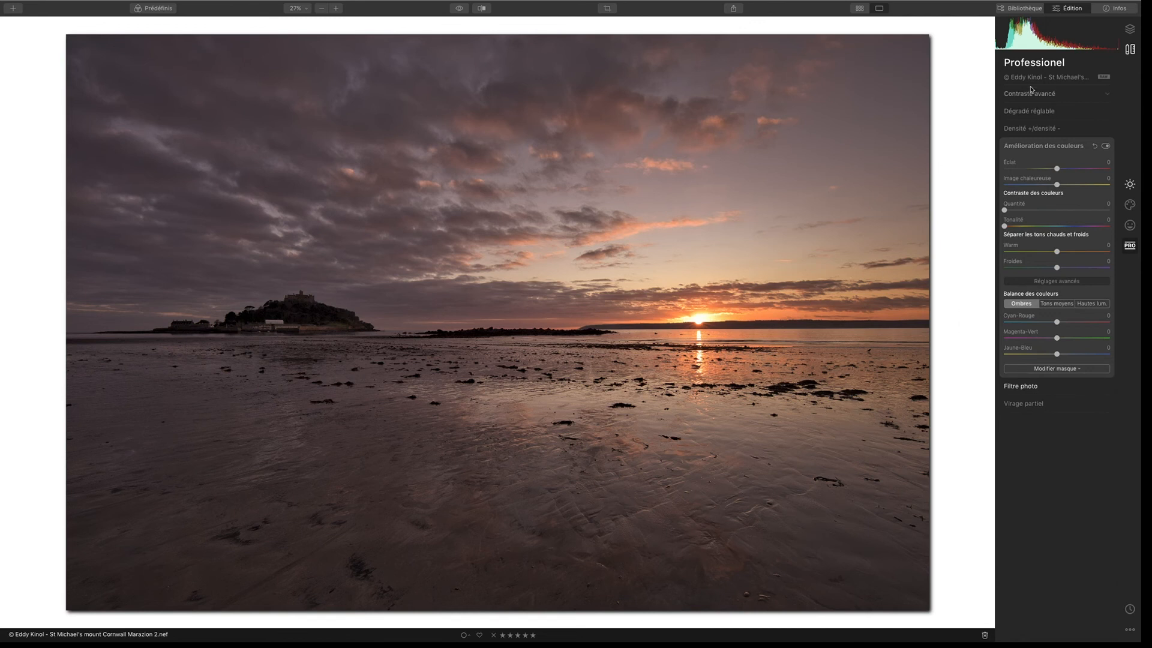
pyautogui.click(1130, 185)
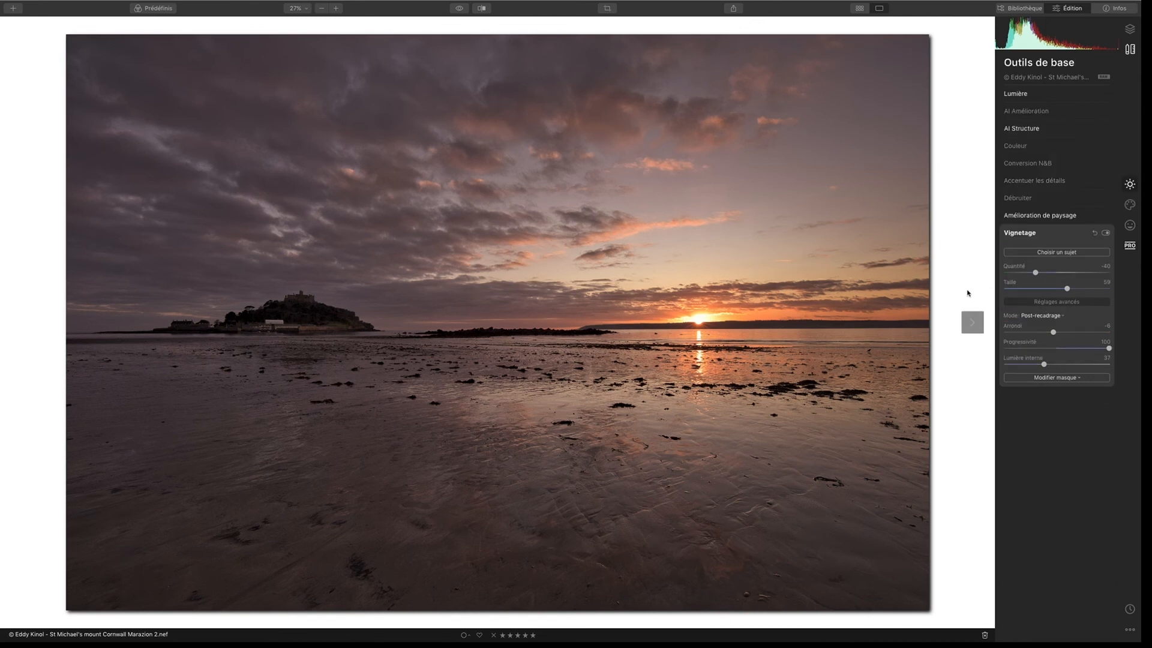